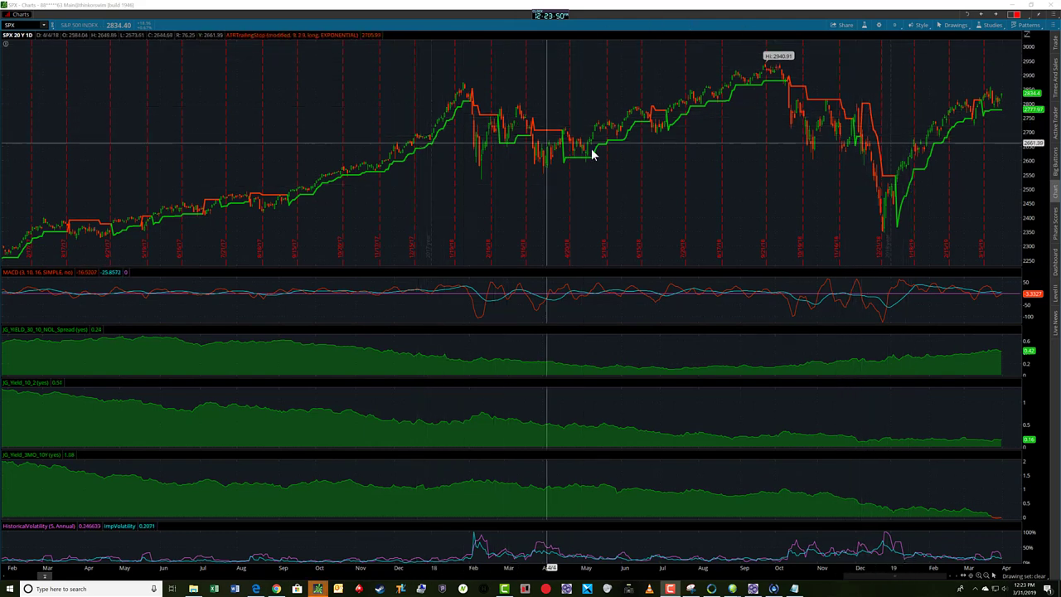
Step: Zoom the daily SPX chart in on January to March 2019, and switch to the multi-year seasonality chart window
drag(895, 388, 1036, 388)
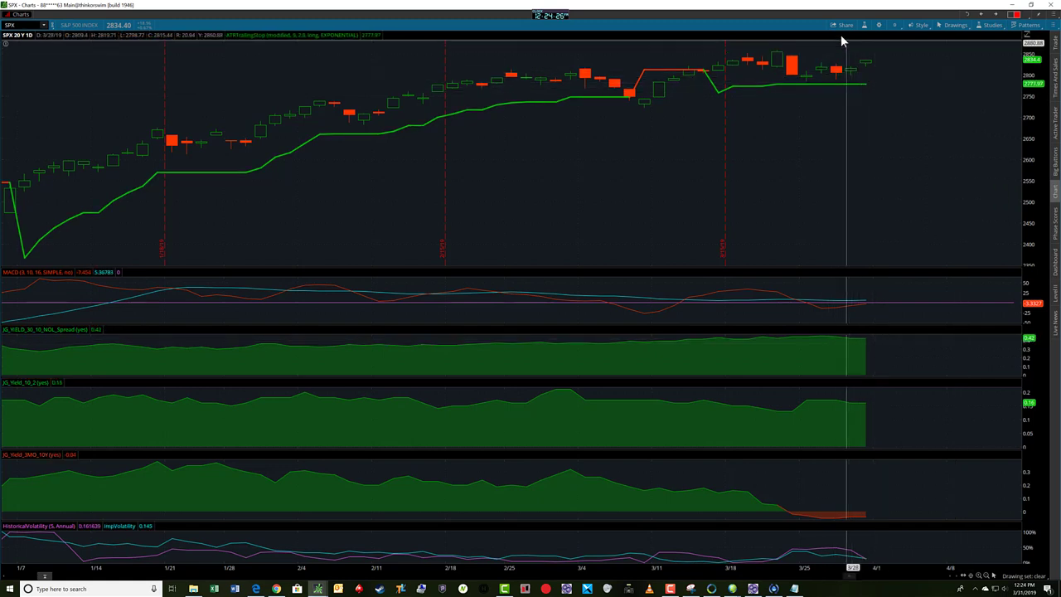
click(1031, 7)
drag(737, 24, 803, 2)
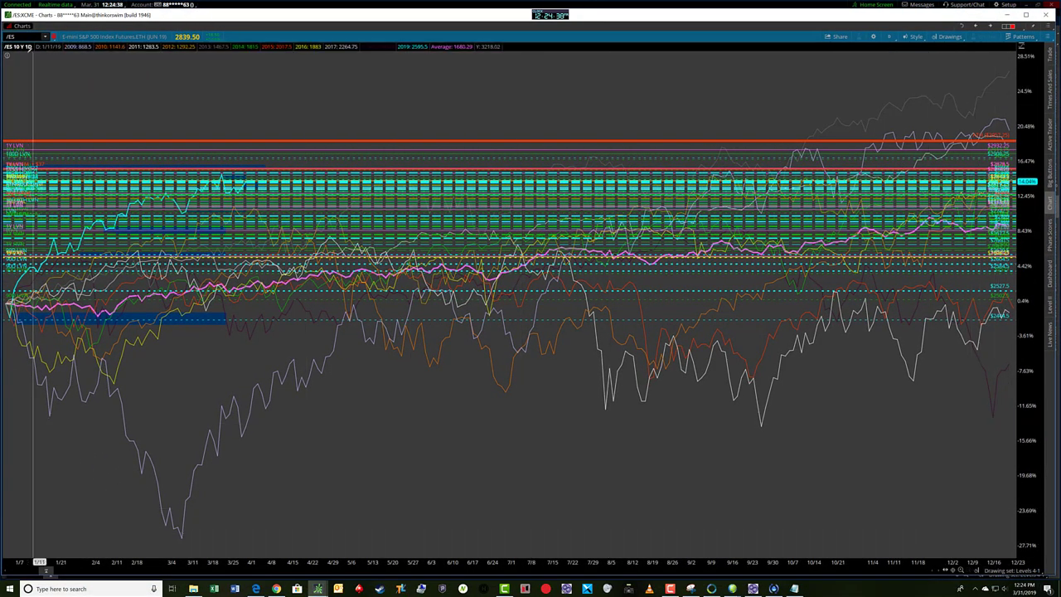
Step: Load SPX into the seasonality chart and set its time frame to 5 years of daily data
text(SPX)
key(Return)
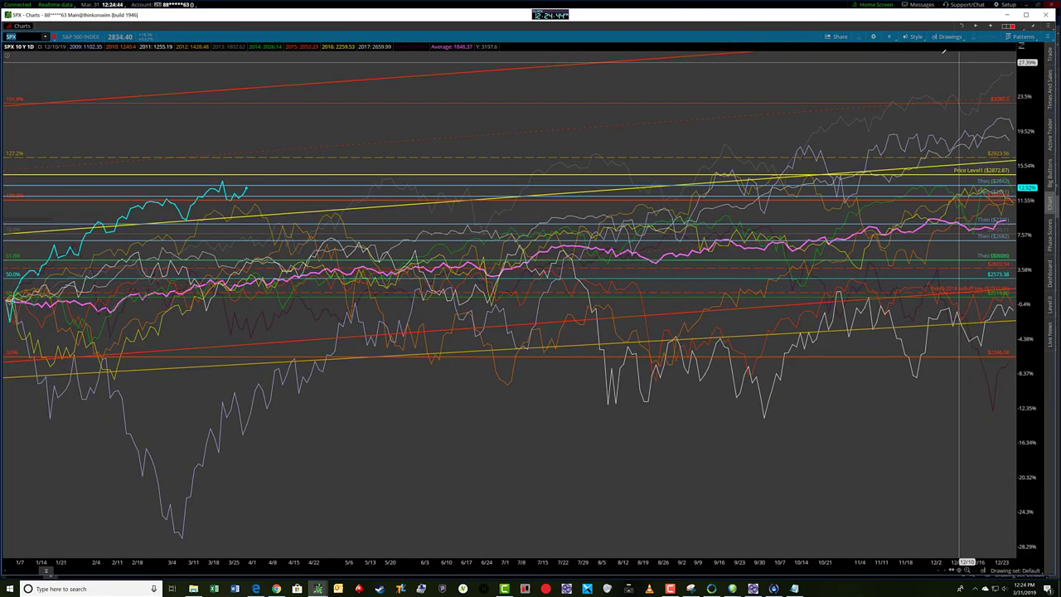
click(888, 36)
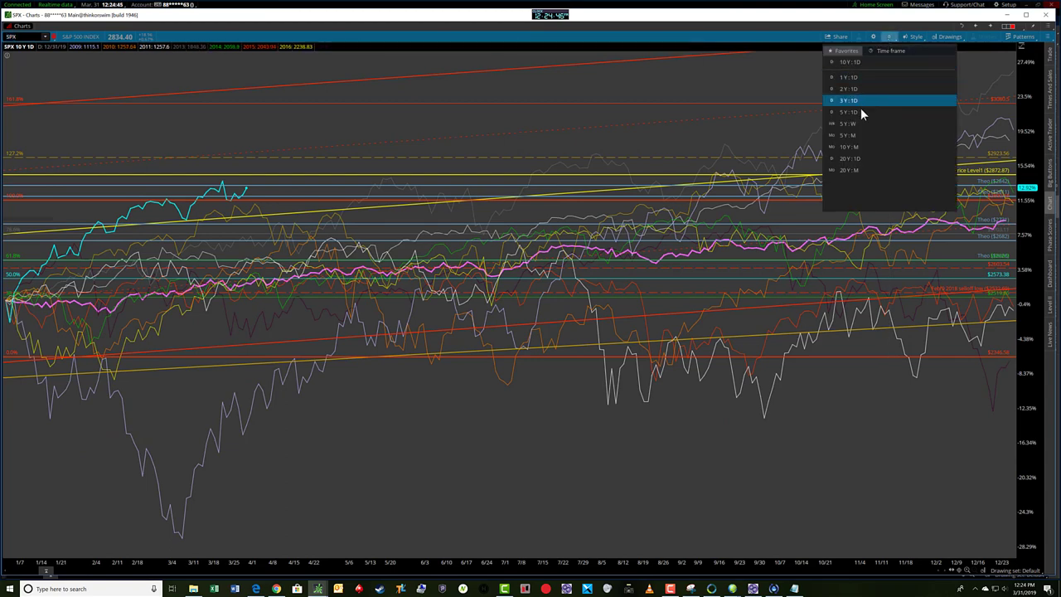
click(862, 109)
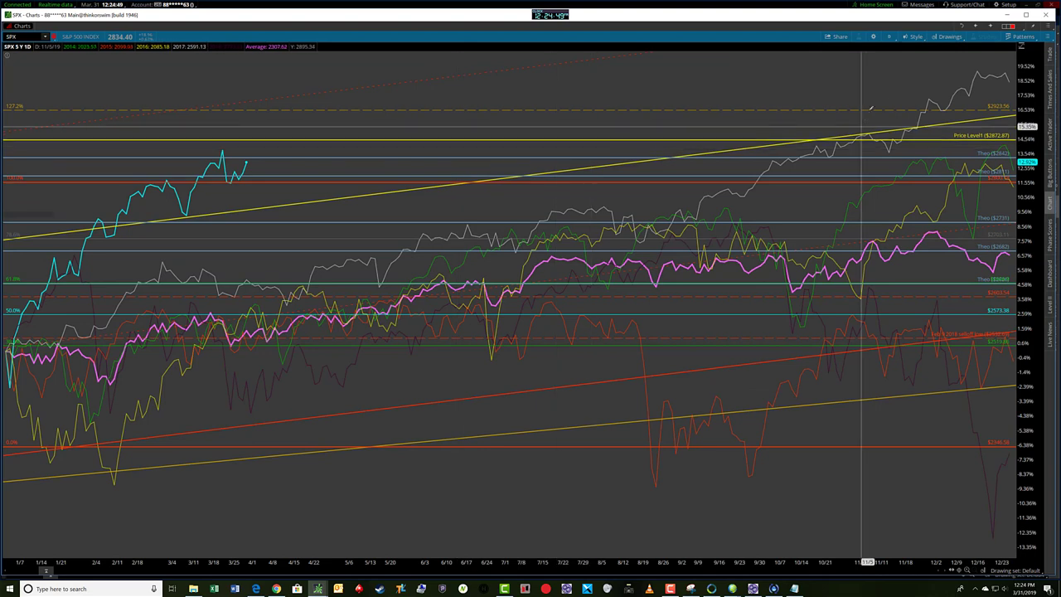
Step: Try the Standard chart mode, return to Seasonality, review the price axis settings and discard the changes
click(874, 38)
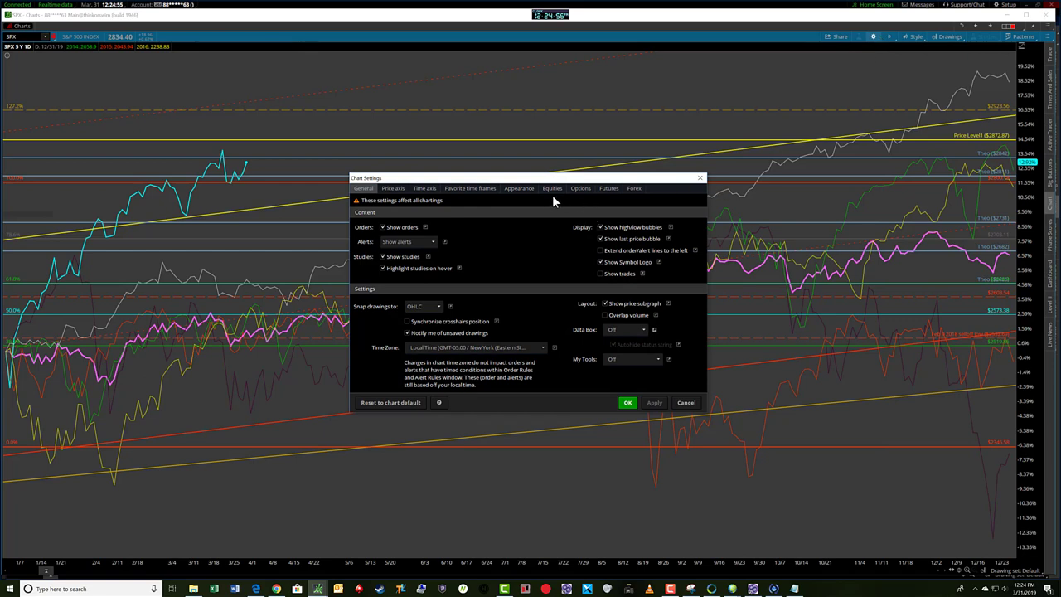
click(520, 189)
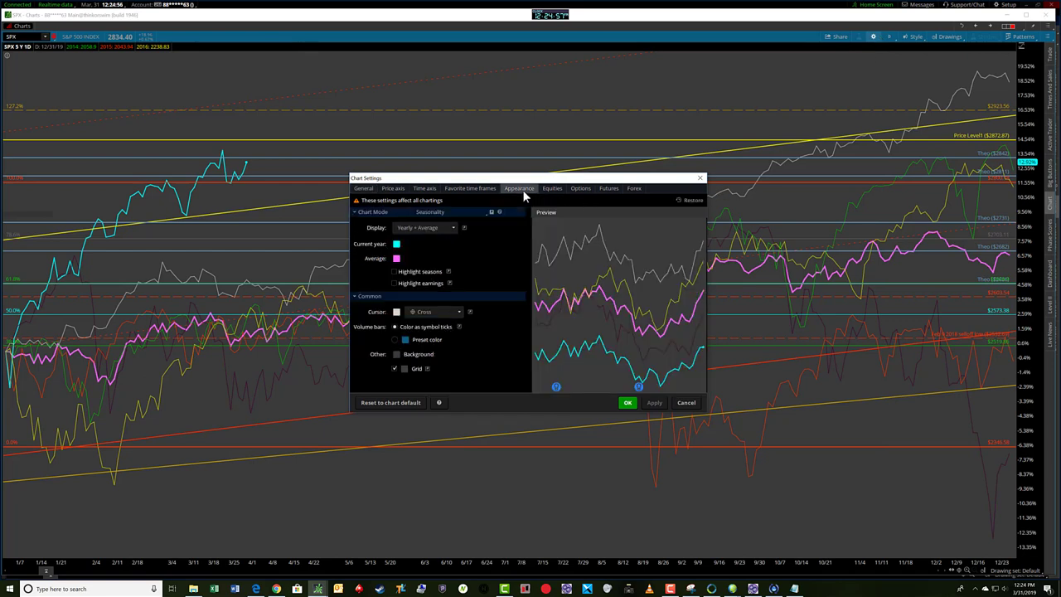
click(458, 211)
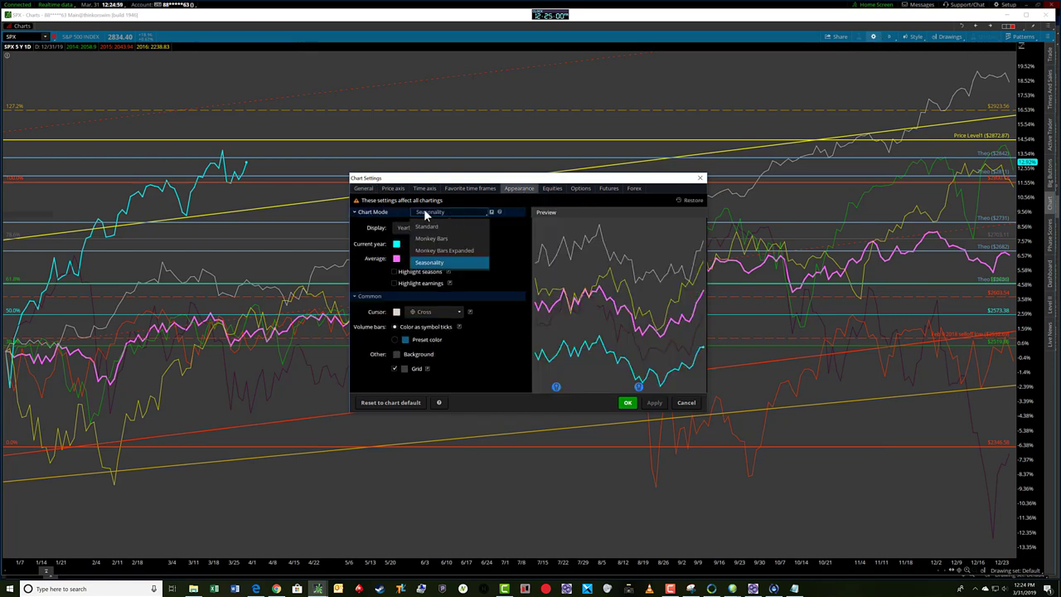
click(444, 225)
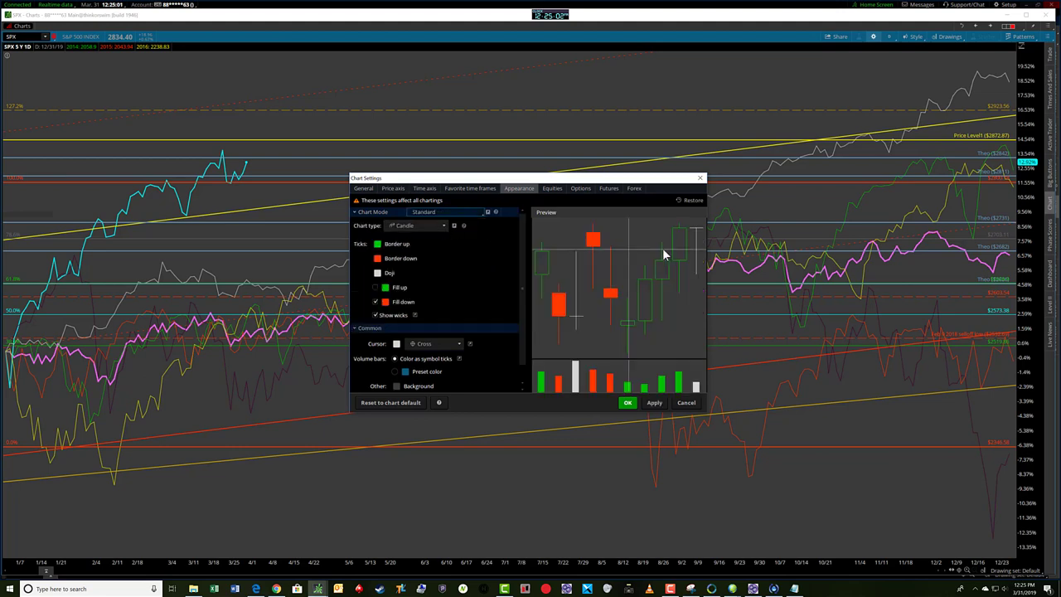
click(465, 212)
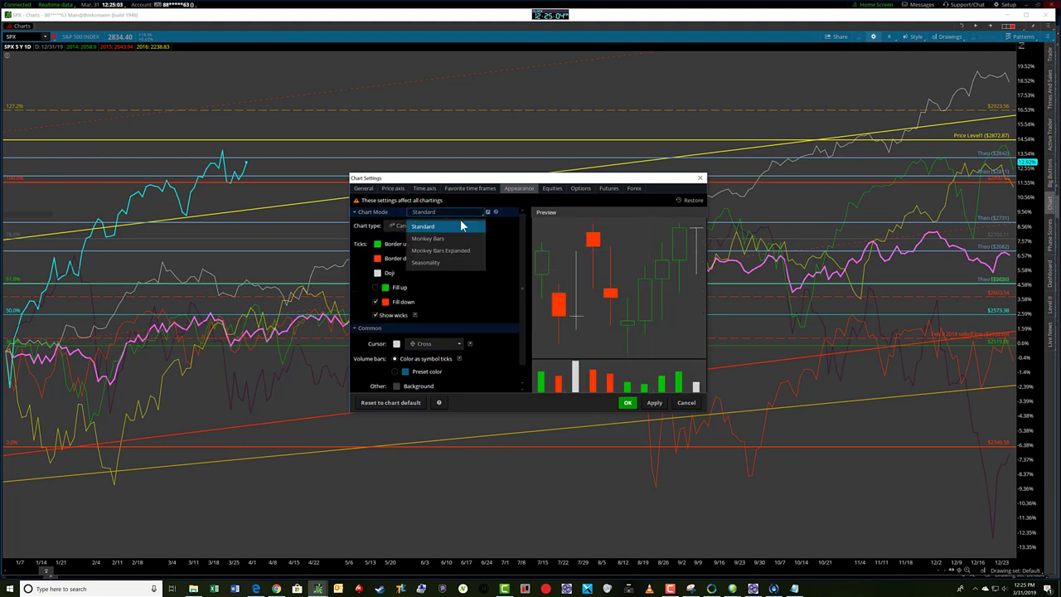
click(450, 262)
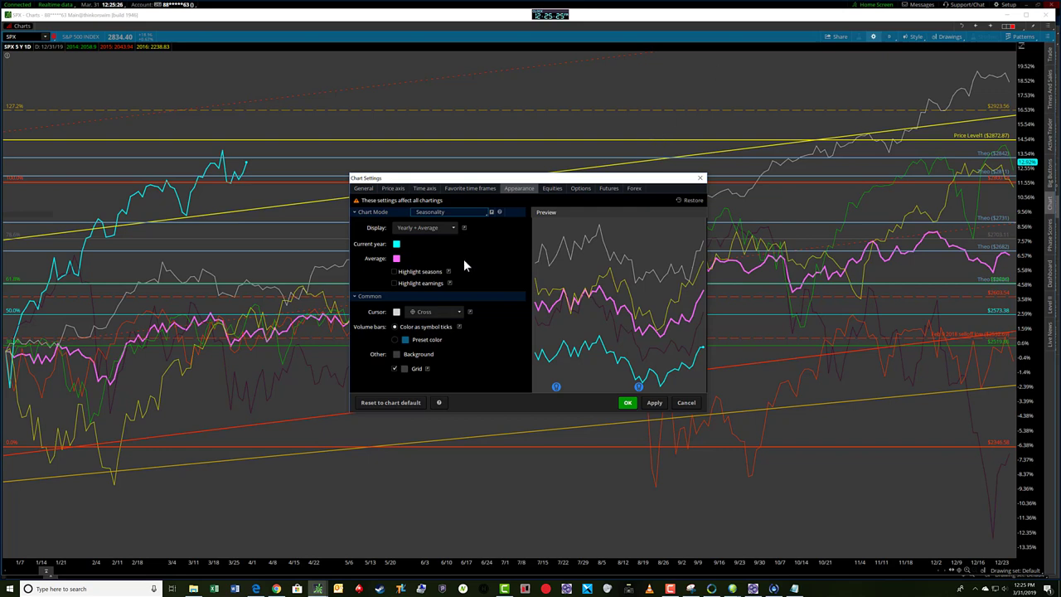
click(394, 188)
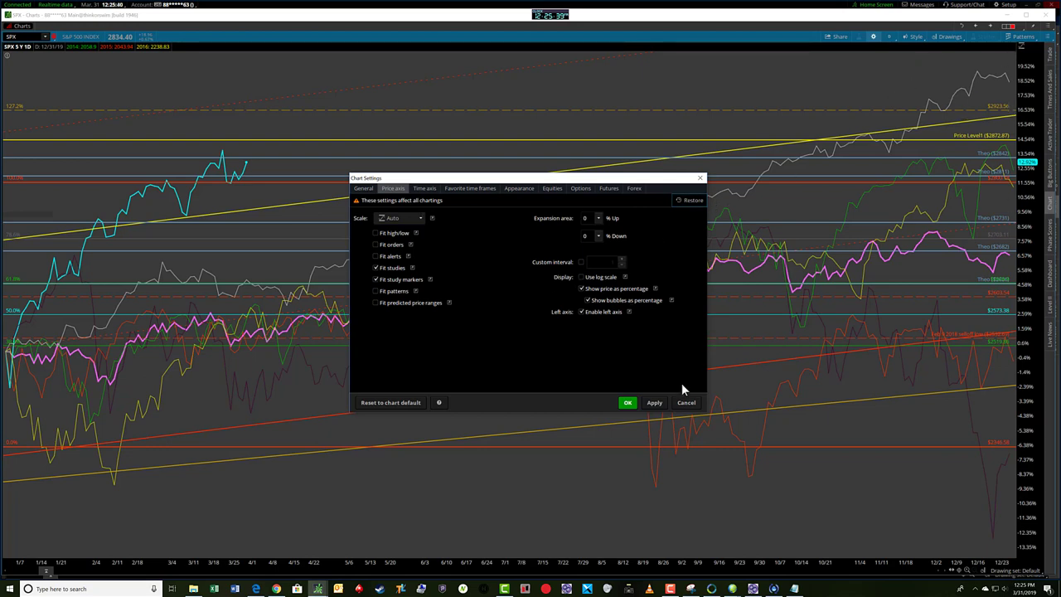
click(675, 404)
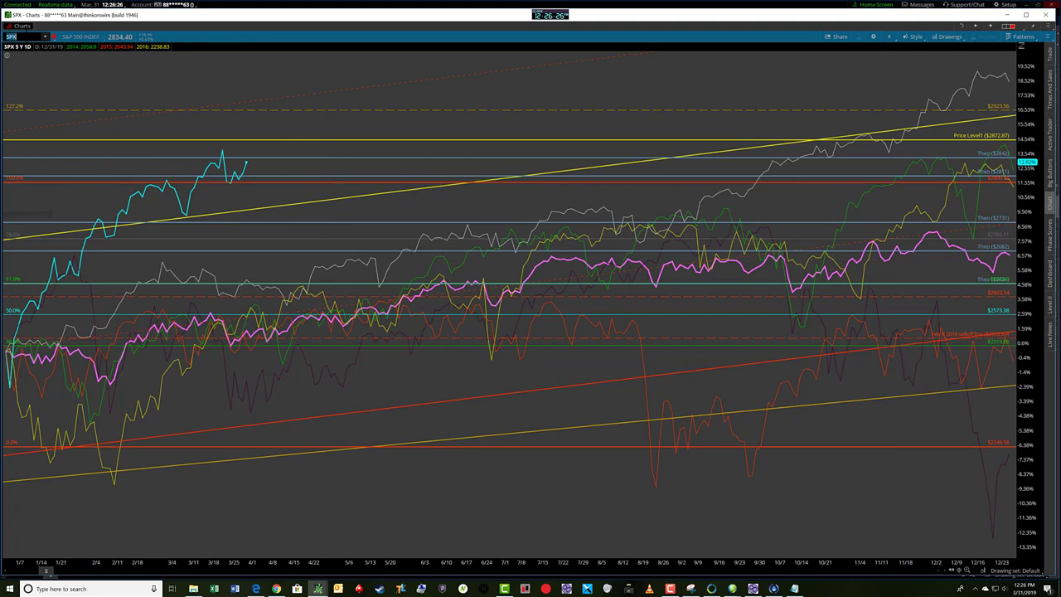
Step: Change the seasonality chart's symbol to SPY
text(Y)
key(Return)
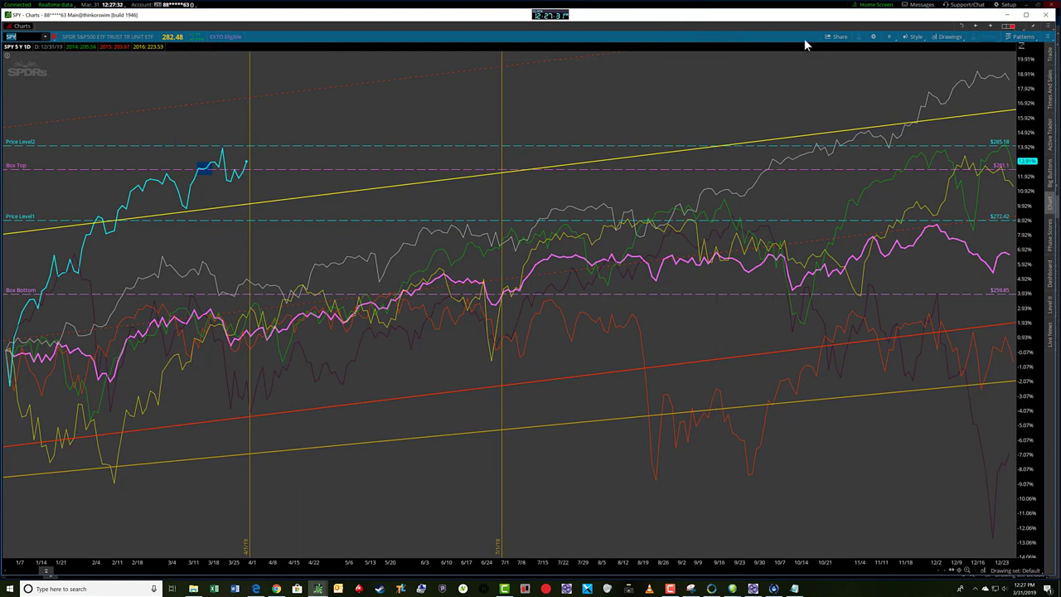
Step: Apply the Seasonality chart mode with the Yearly + Average display to the SPY chart
click(874, 36)
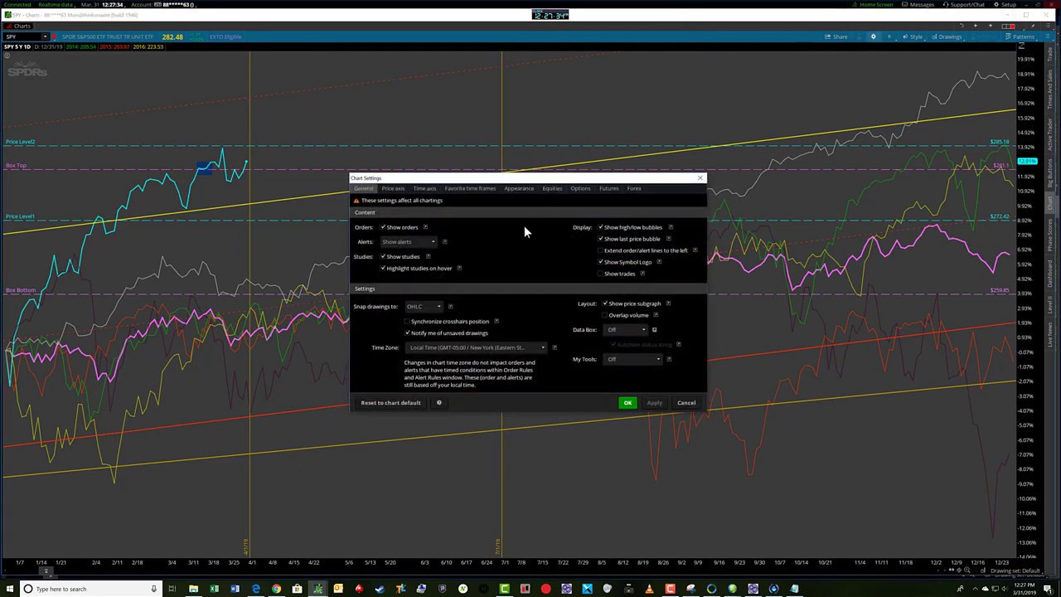
click(521, 189)
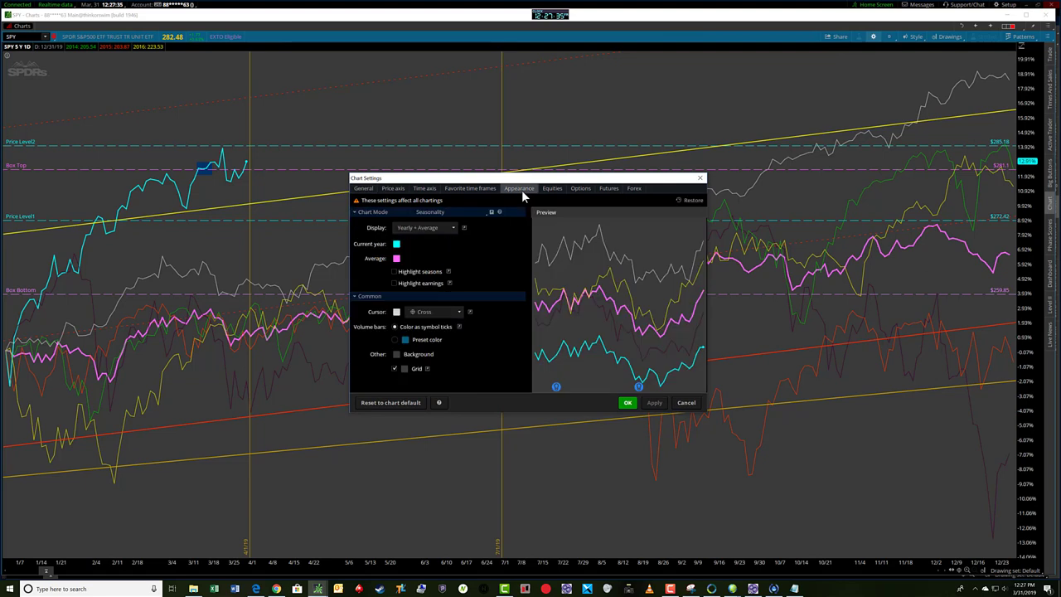
click(444, 213)
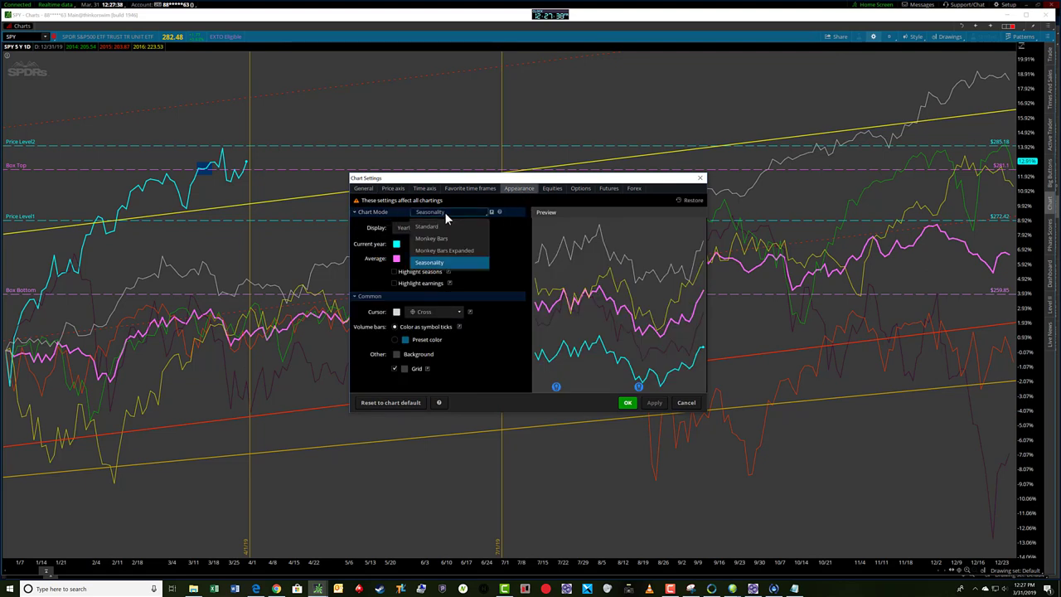
click(446, 212)
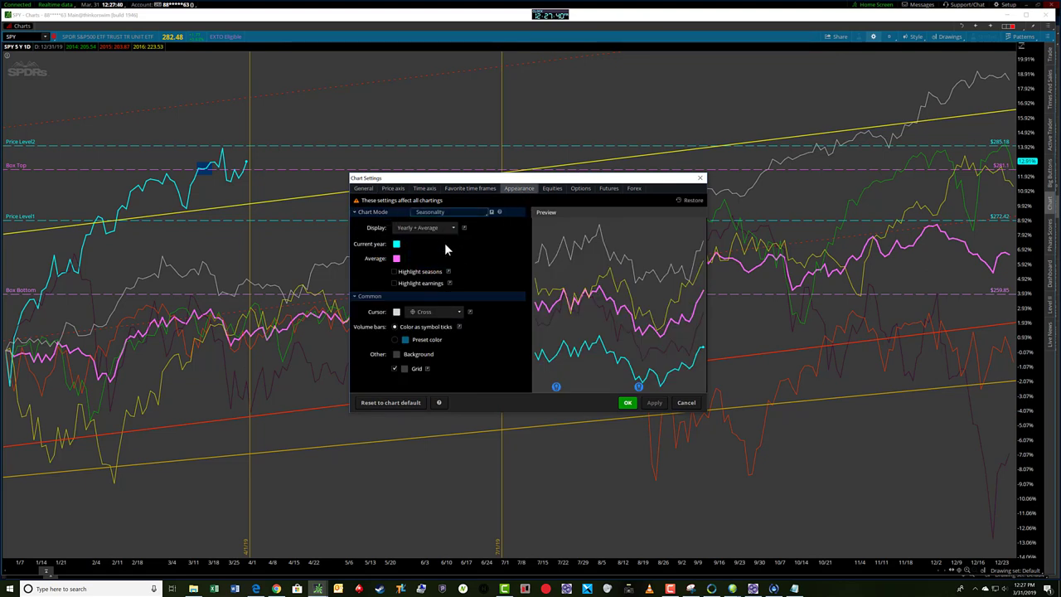
click(419, 229)
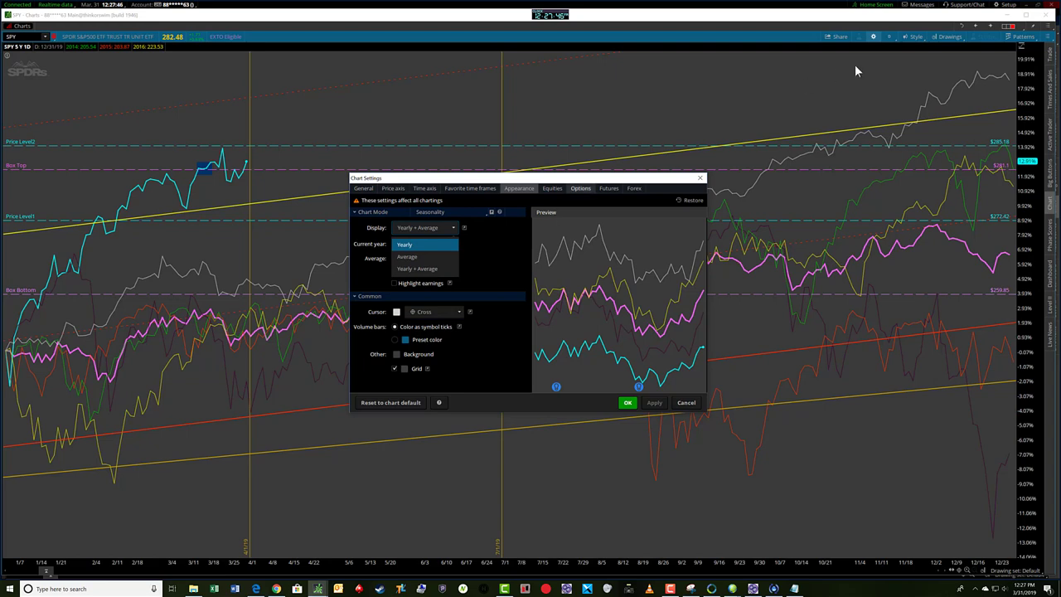
click(442, 270)
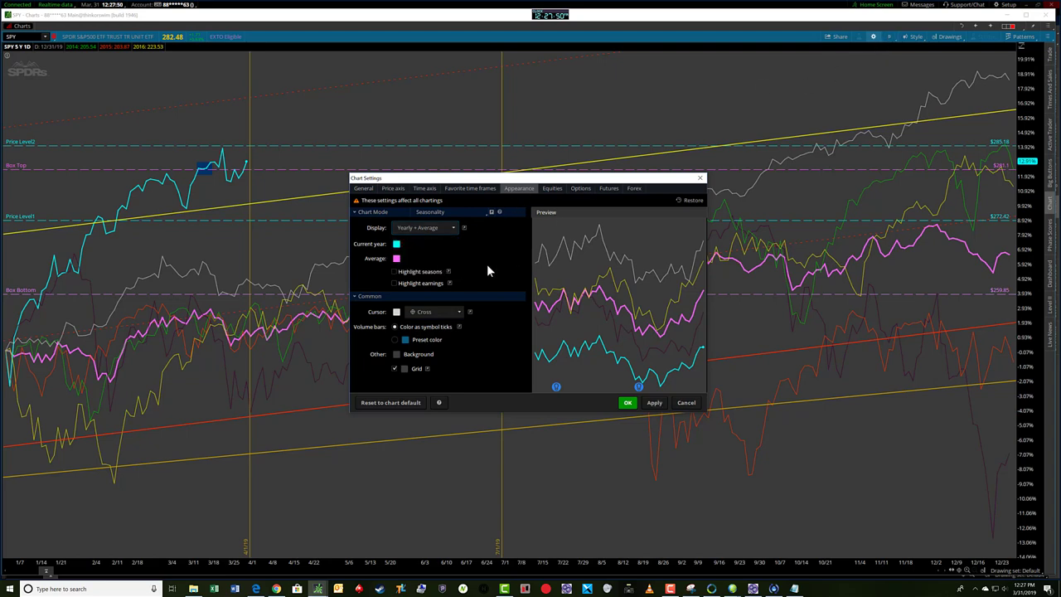
click(628, 403)
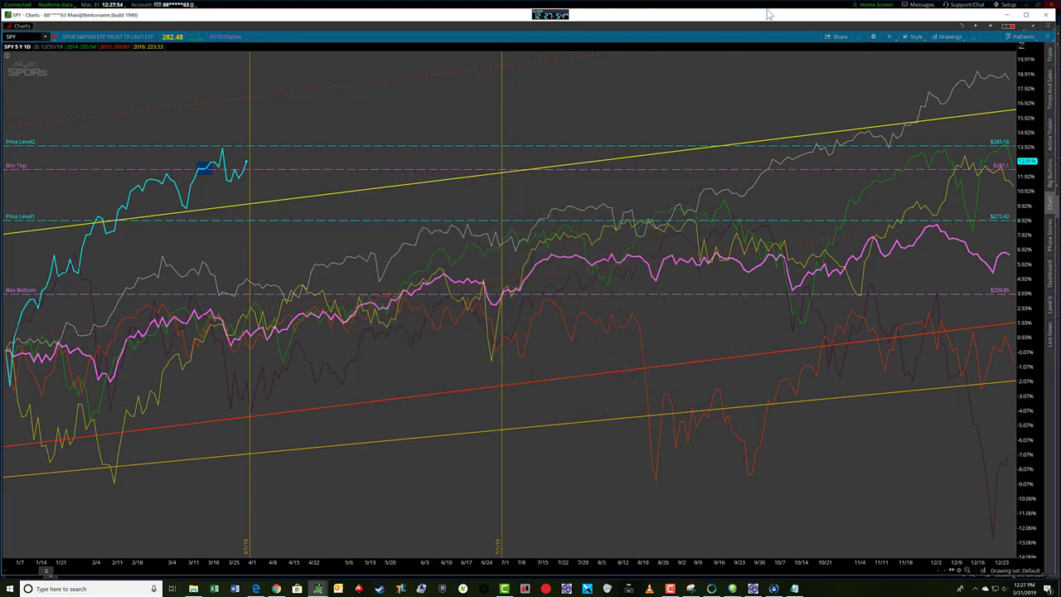
Step: Minimize the seasonality window and restore the full grid of SPY chart cells in the main window
click(1006, 14)
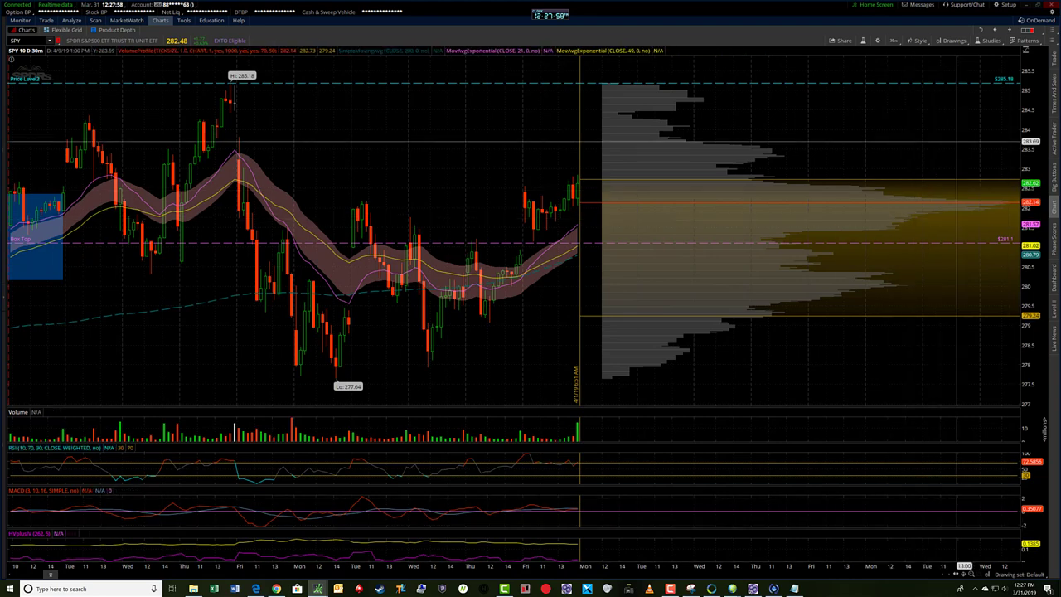
click(1052, 33)
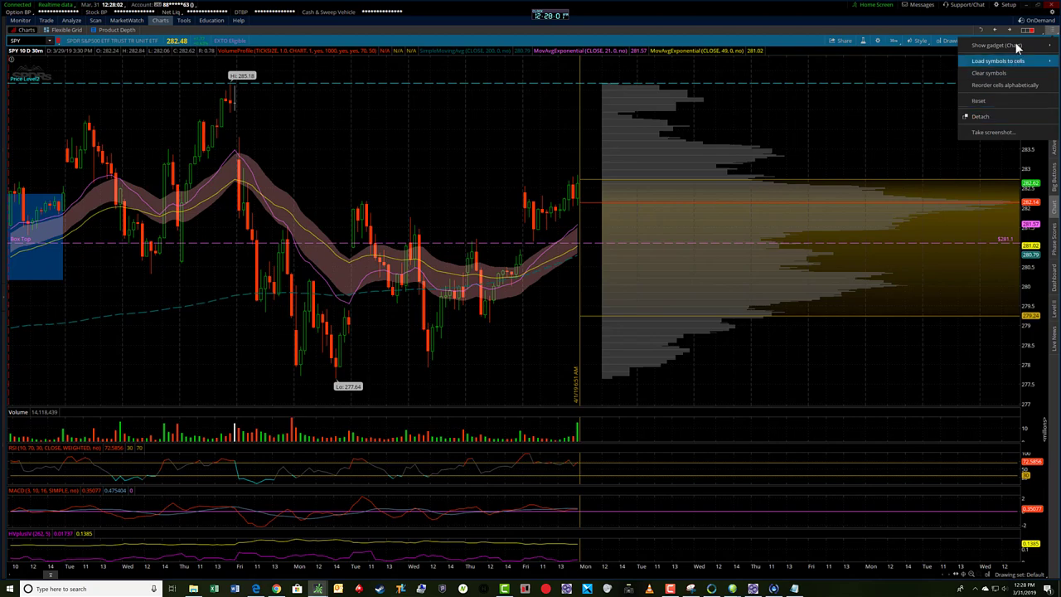
click(942, 29)
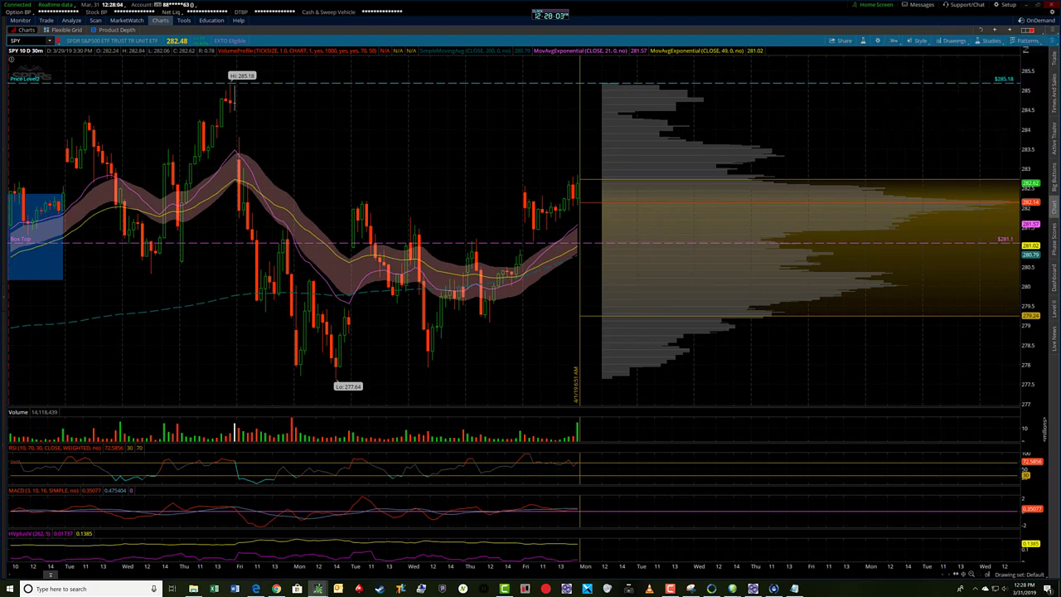
click(1053, 41)
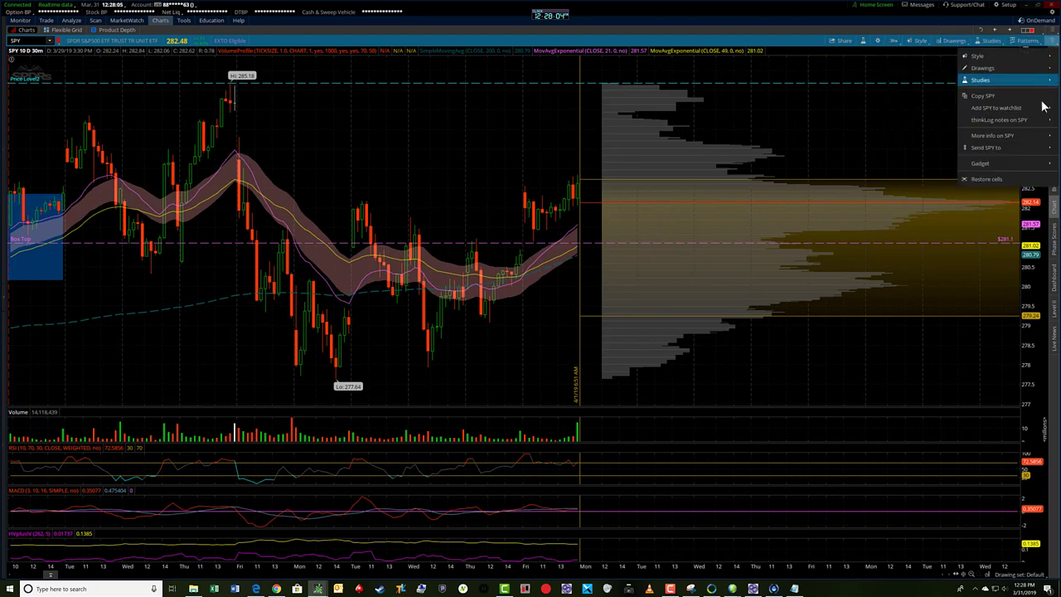
click(1016, 177)
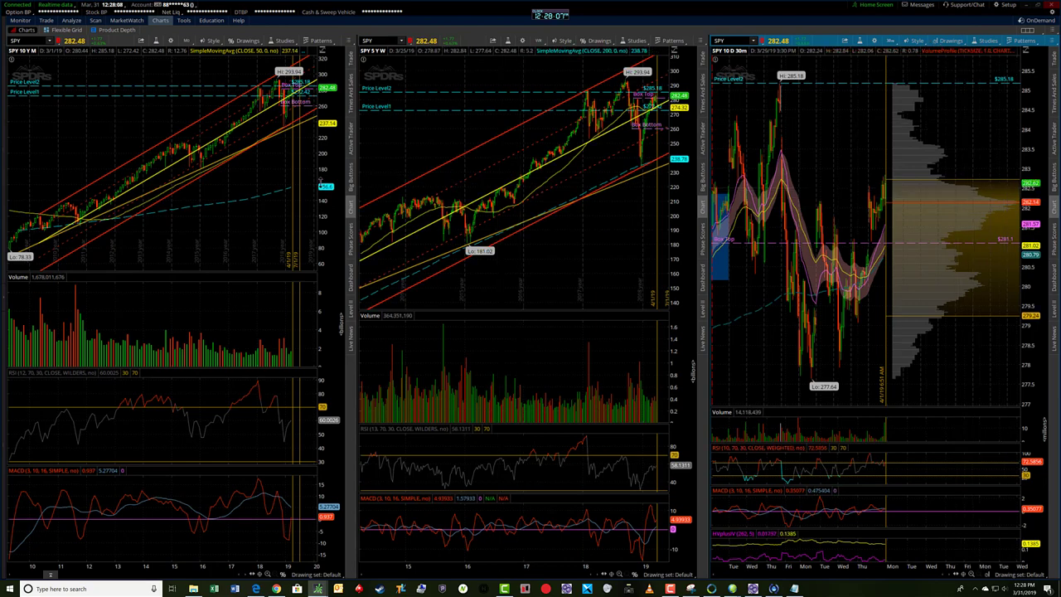
Step: Zoom the monthly, weekly and 30-minute SPY charts in on their most recent price action
drag(278, 168, 311, 168)
drag(603, 196, 667, 196)
drag(821, 179, 906, 179)
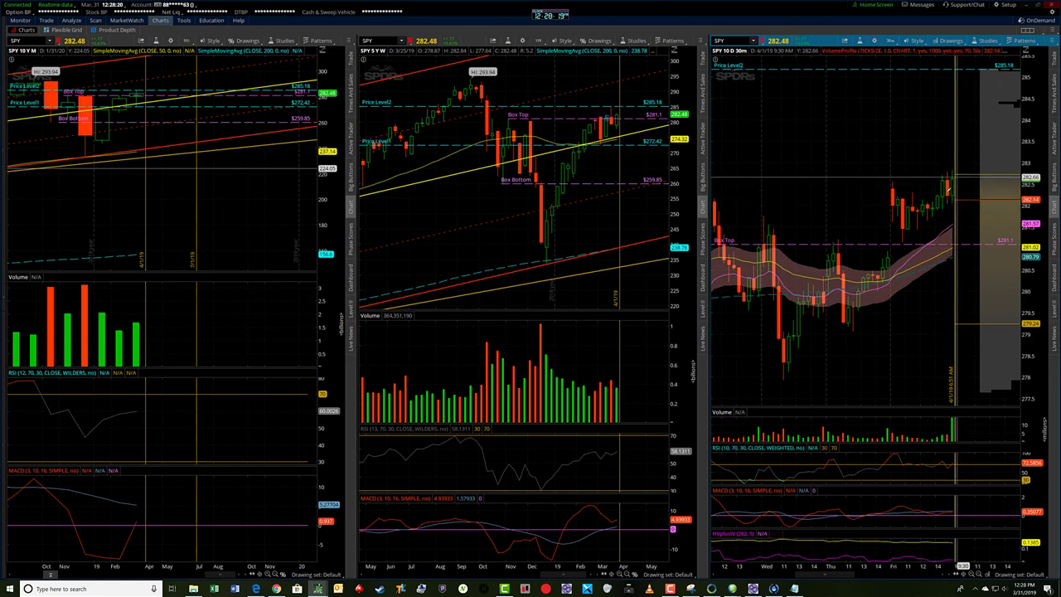
Step: Change the 30-minute SPY chart's time frame to 1 year of daily data
click(885, 41)
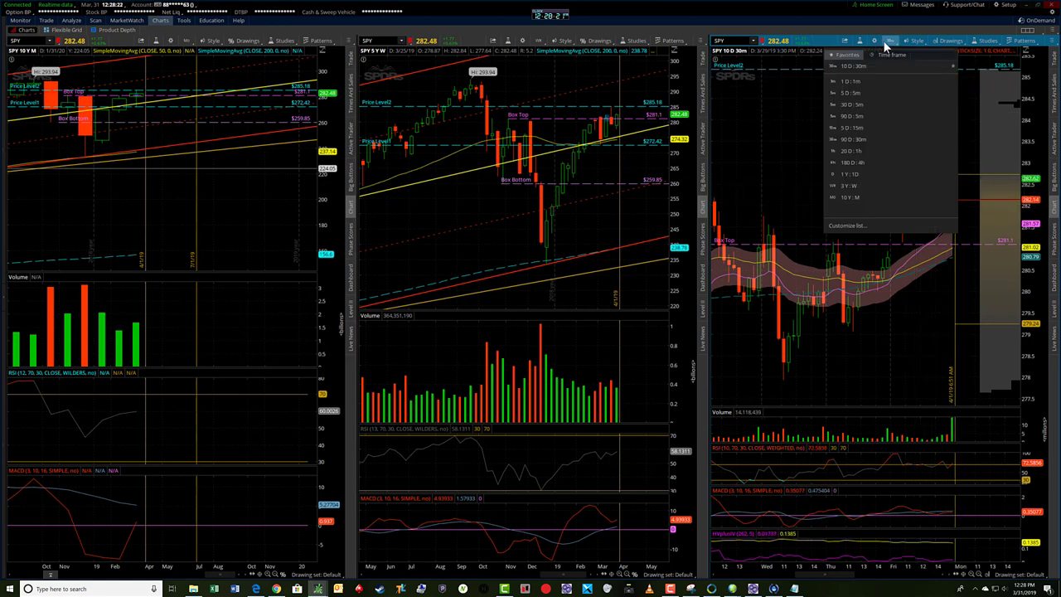
click(887, 55)
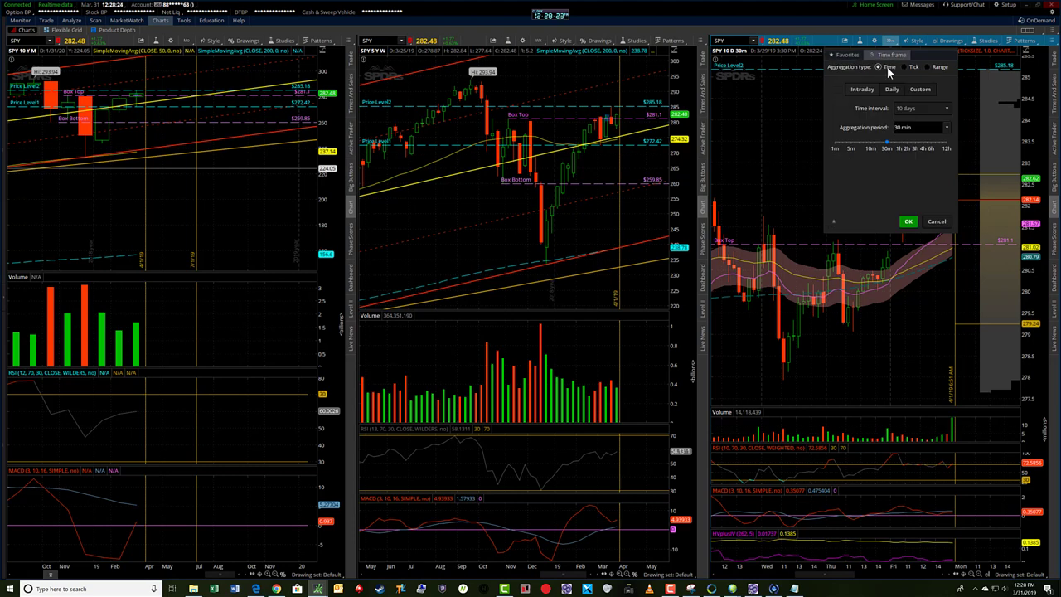
click(915, 108)
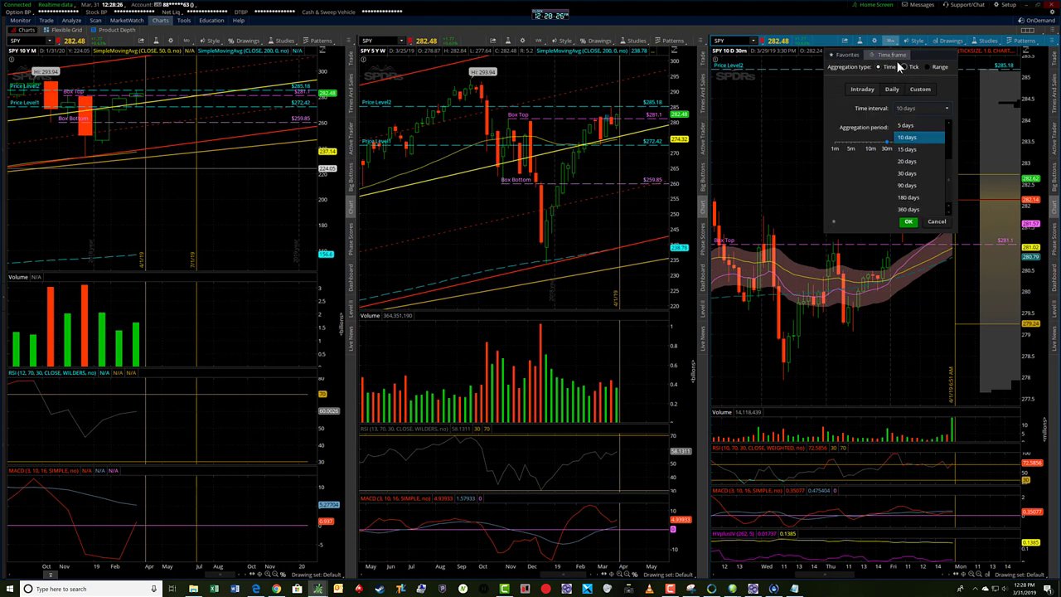
click(846, 56)
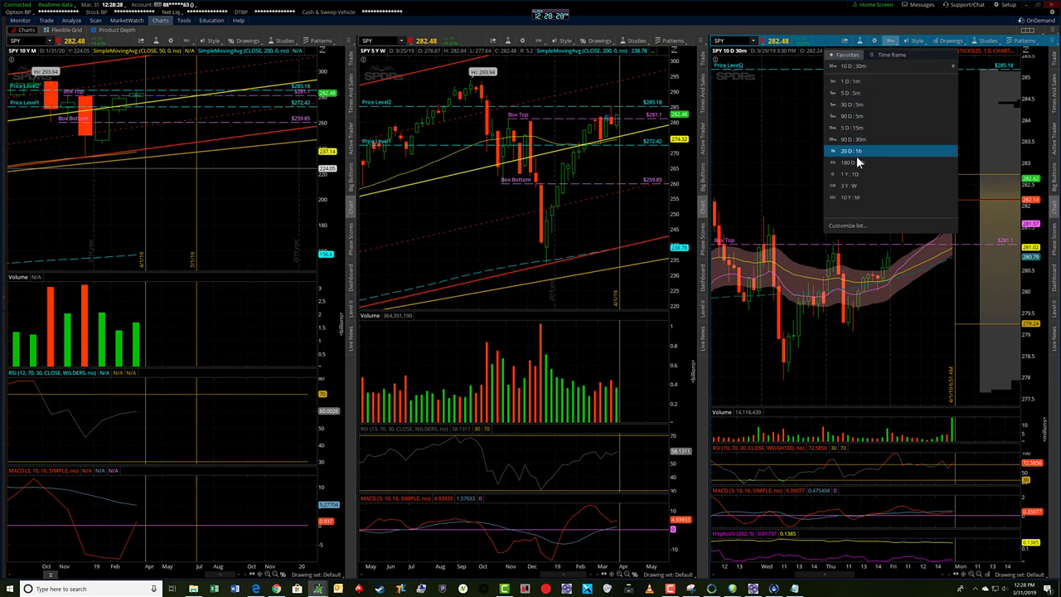
click(858, 174)
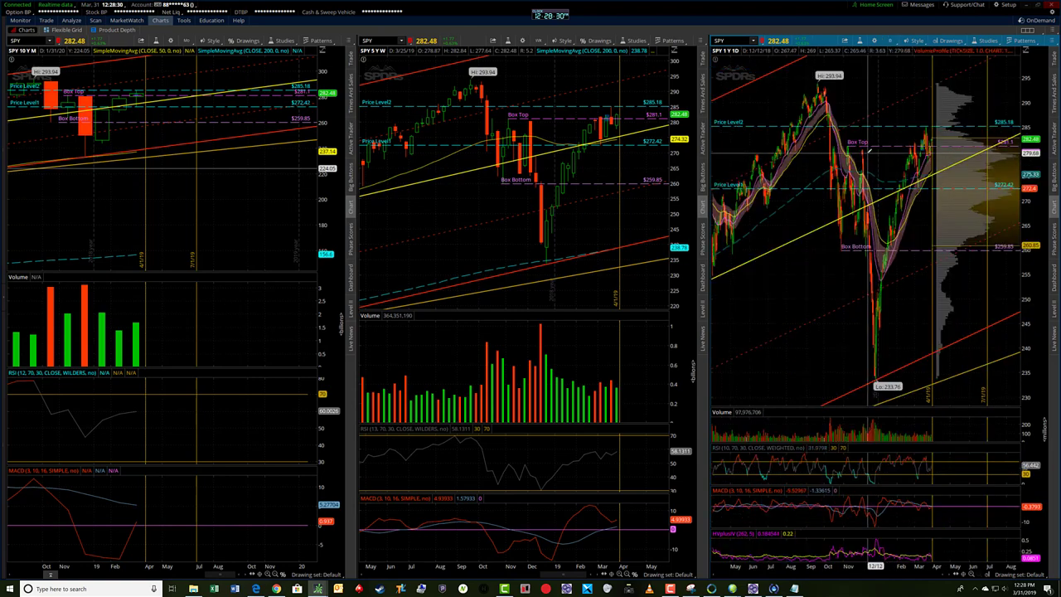
Step: Zoom the daily SPY chart in to show January 2019 through the expansion area up to late June
drag(900, 141, 959, 141)
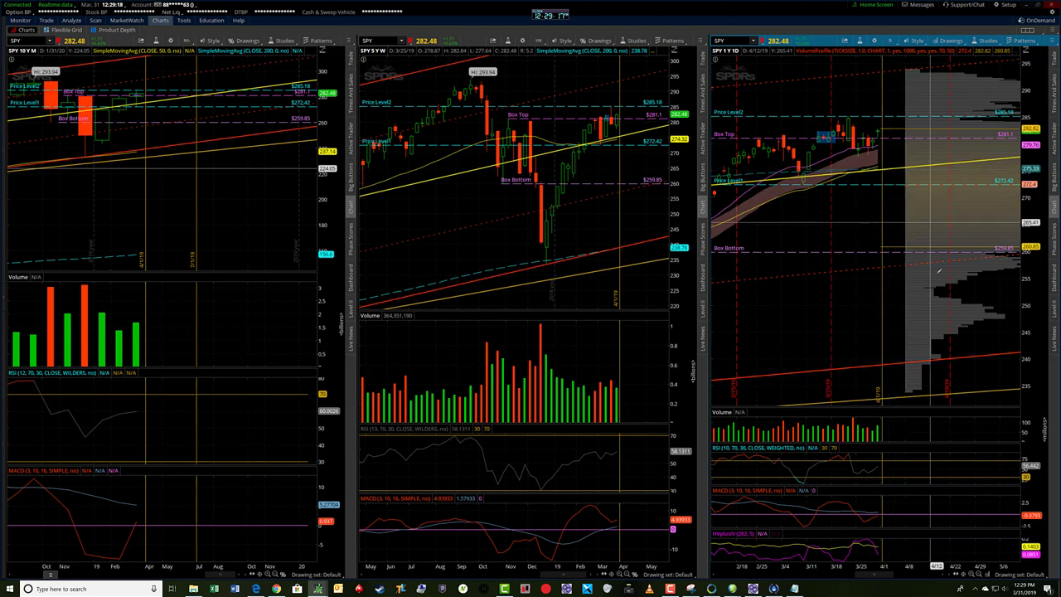
click(982, 579)
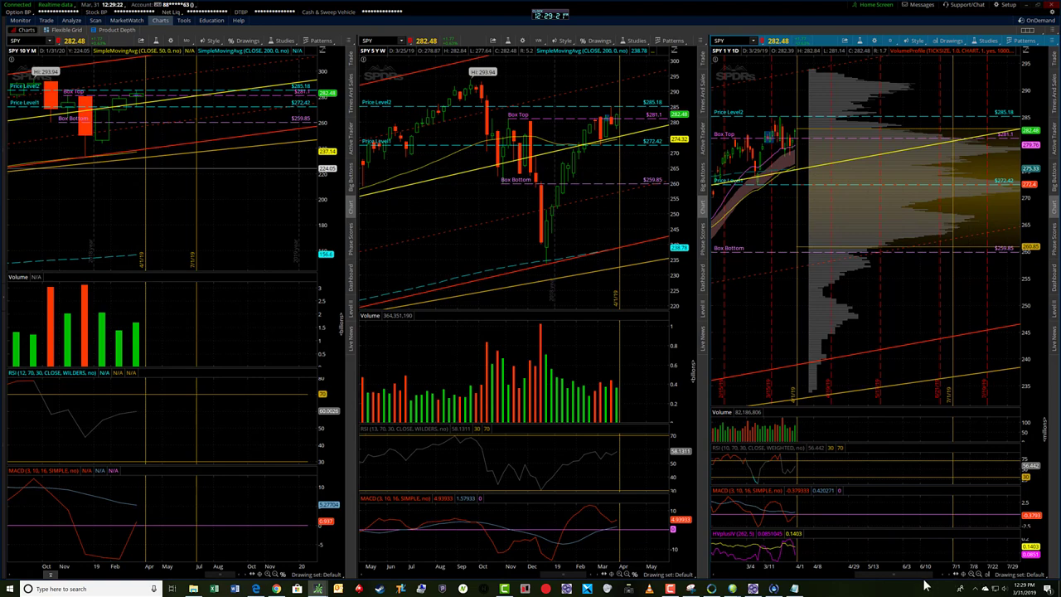
drag(917, 583, 902, 584)
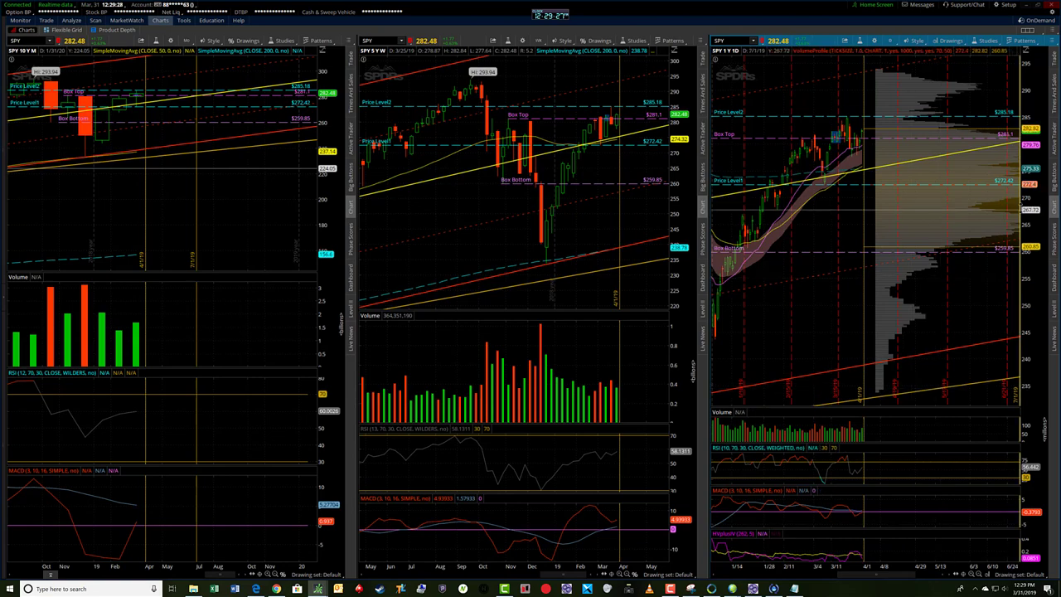
Step: Switch the linked charts to IWM and zoom the weekly and daily charts in on their most recent price action
drag(1024, 207, 1026, 143)
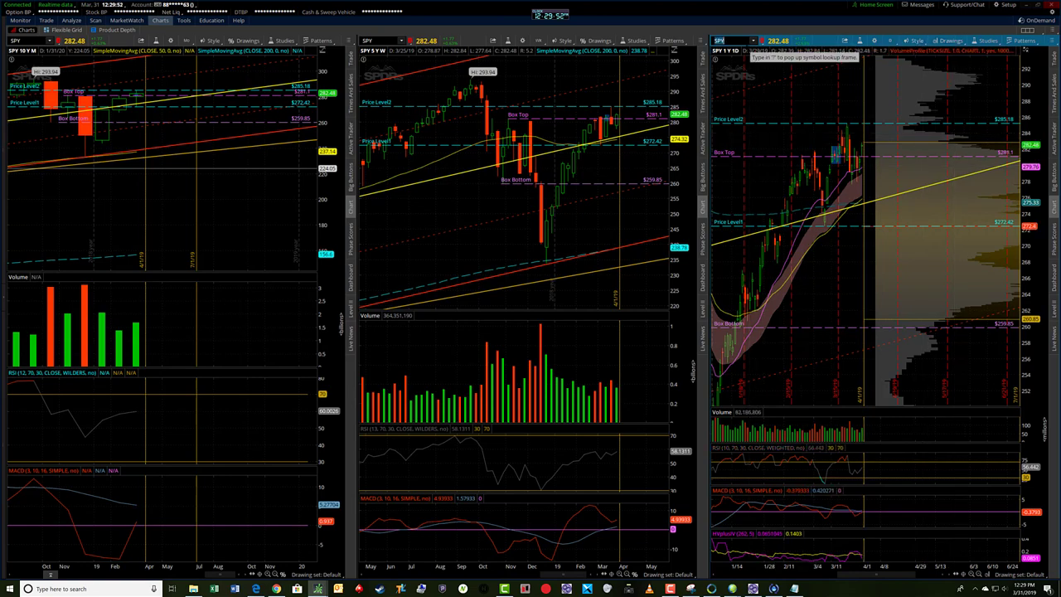
key(Return)
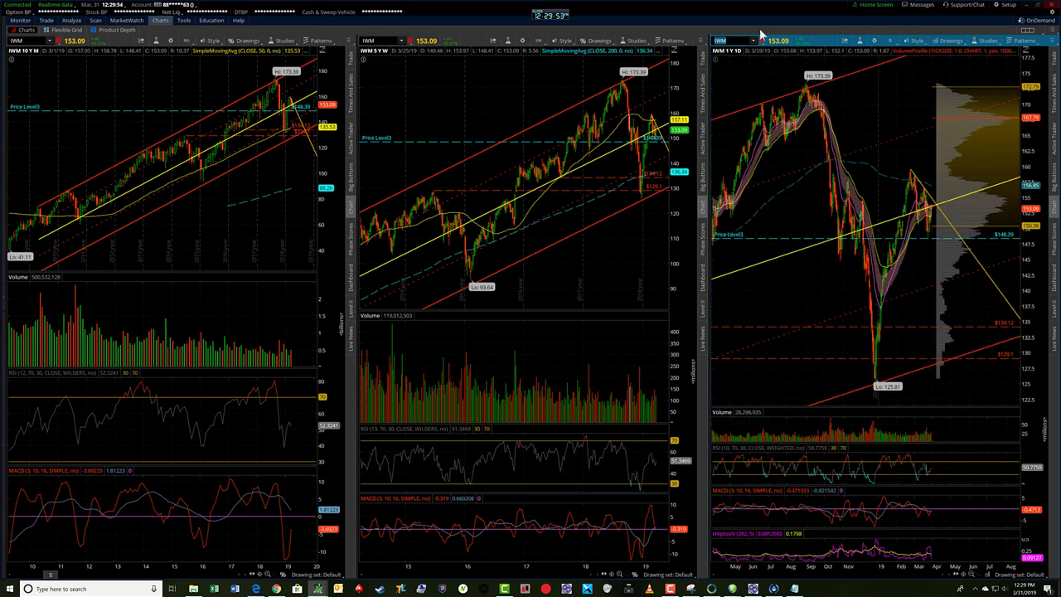
drag(689, 158, 621, 158)
drag(854, 194, 950, 194)
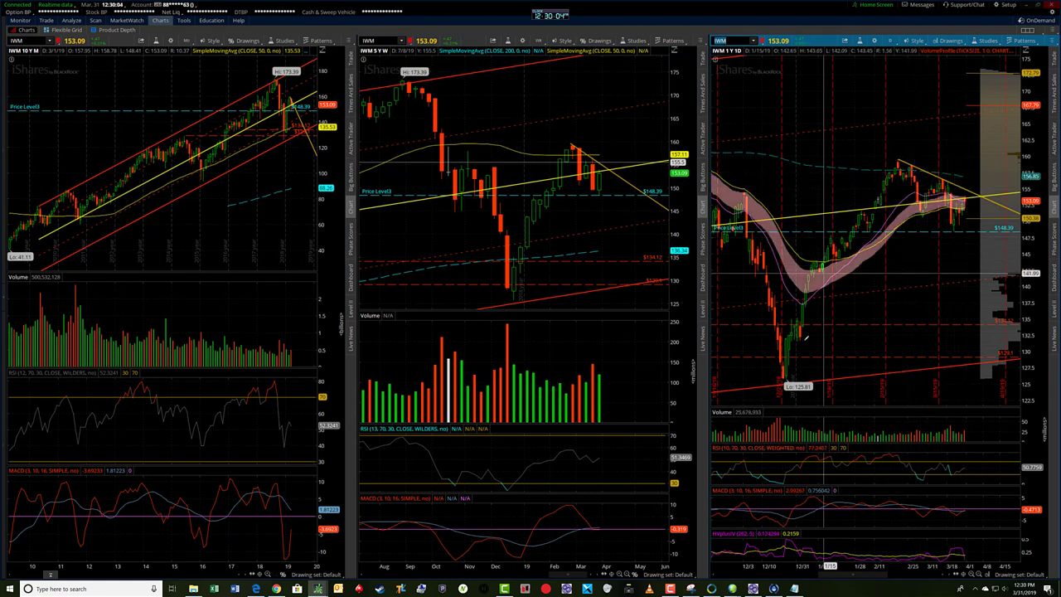
Step: Reframe the daily IWM chart to examine price from the December low through the expansion area up to July
click(984, 578)
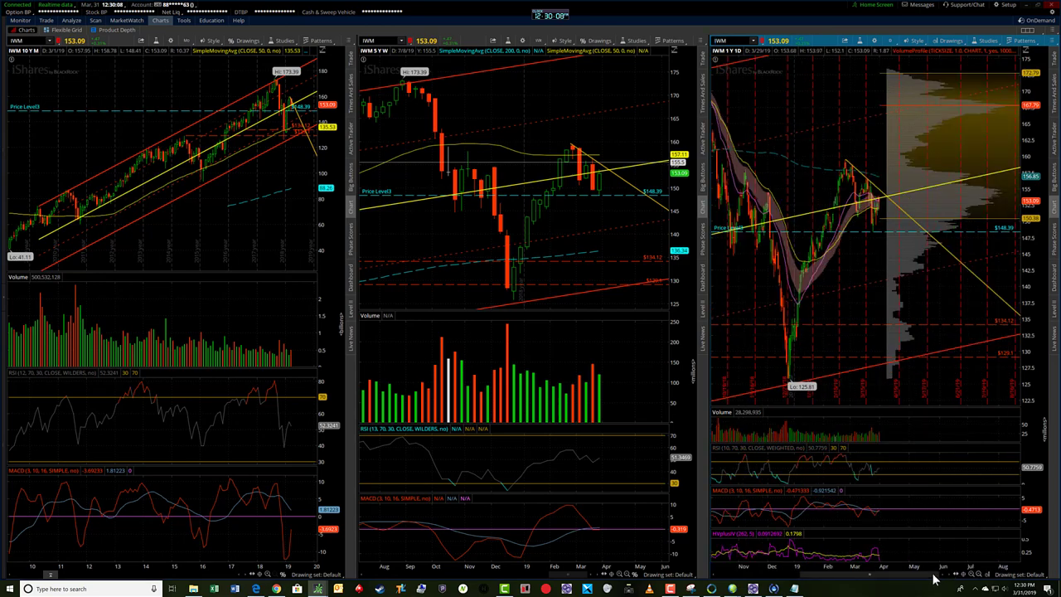
drag(931, 583, 905, 575)
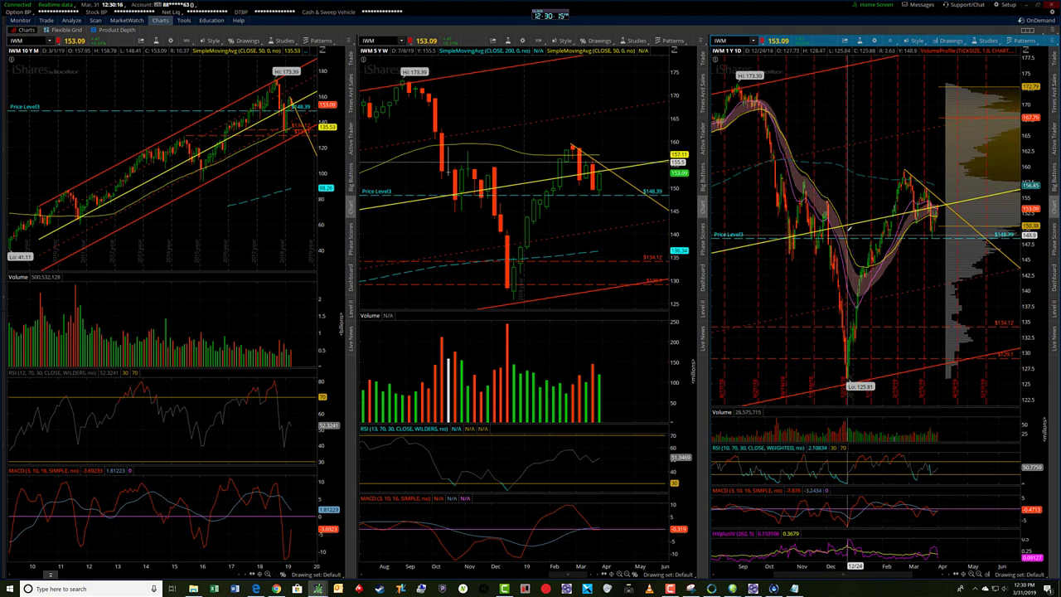
drag(847, 232, 952, 232)
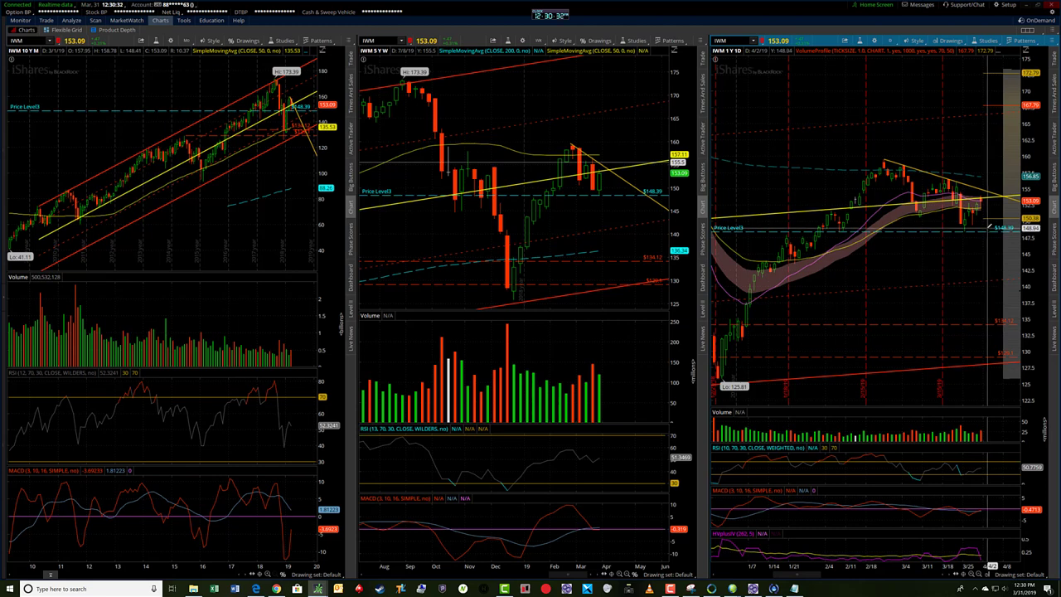
click(982, 578)
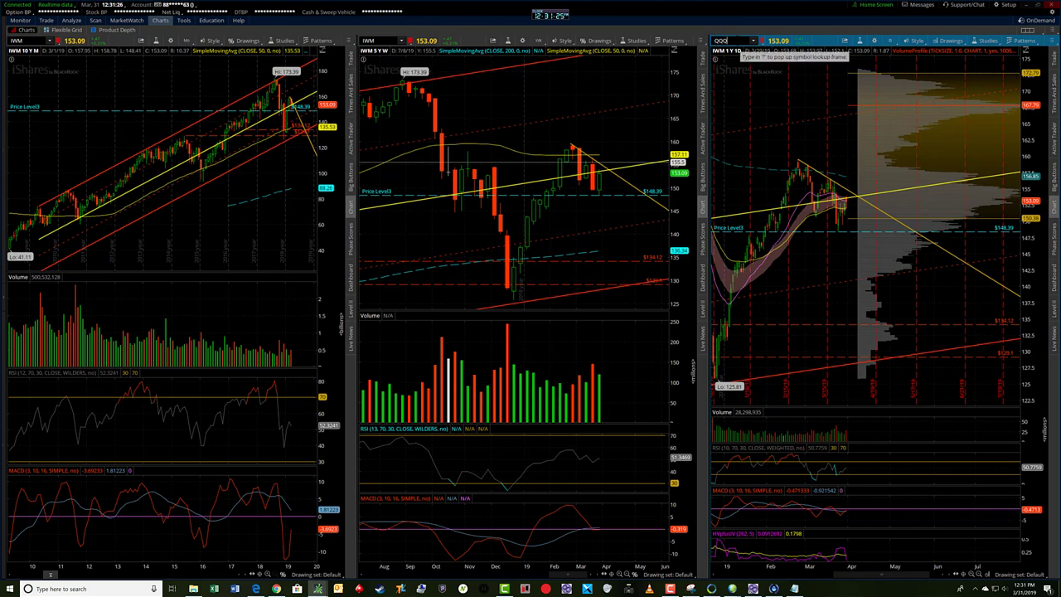
Step: Switch the linked charts to QQQ and zoom the weekly chart in from October and the daily chart from late January
key(Return)
drag(626, 98, 664, 94)
drag(894, 129, 939, 129)
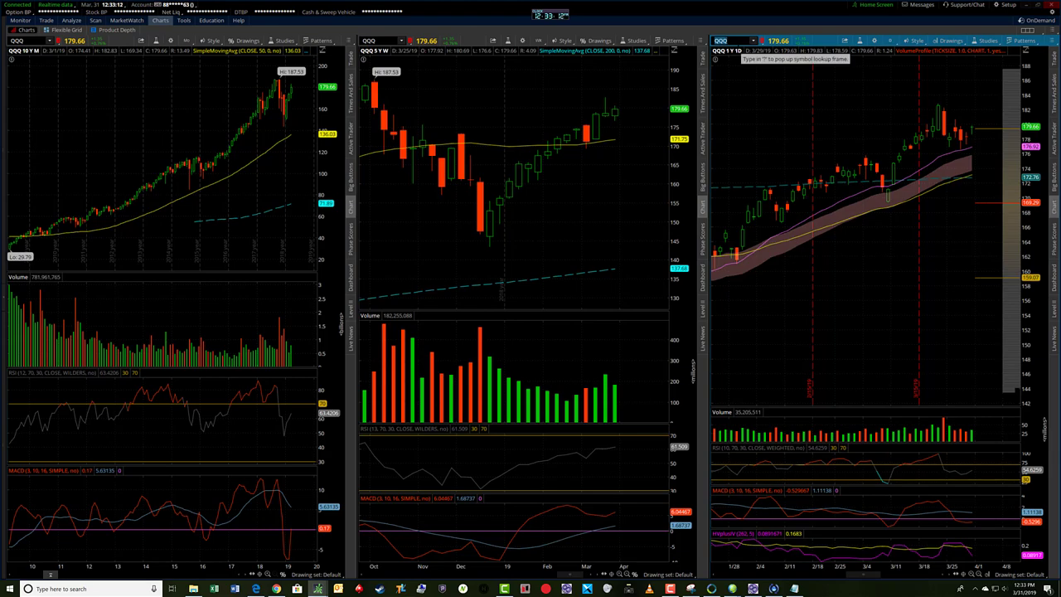
Step: Load the /ES futures in a maximized daily chart cell and change its time frame to 30 D : 5m
text(N)
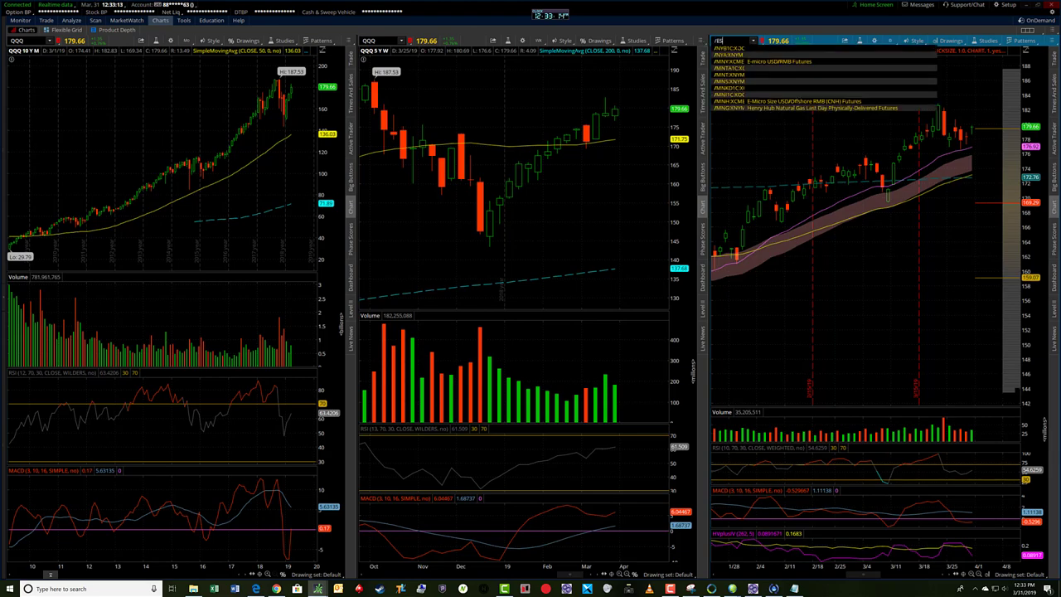
key(Return)
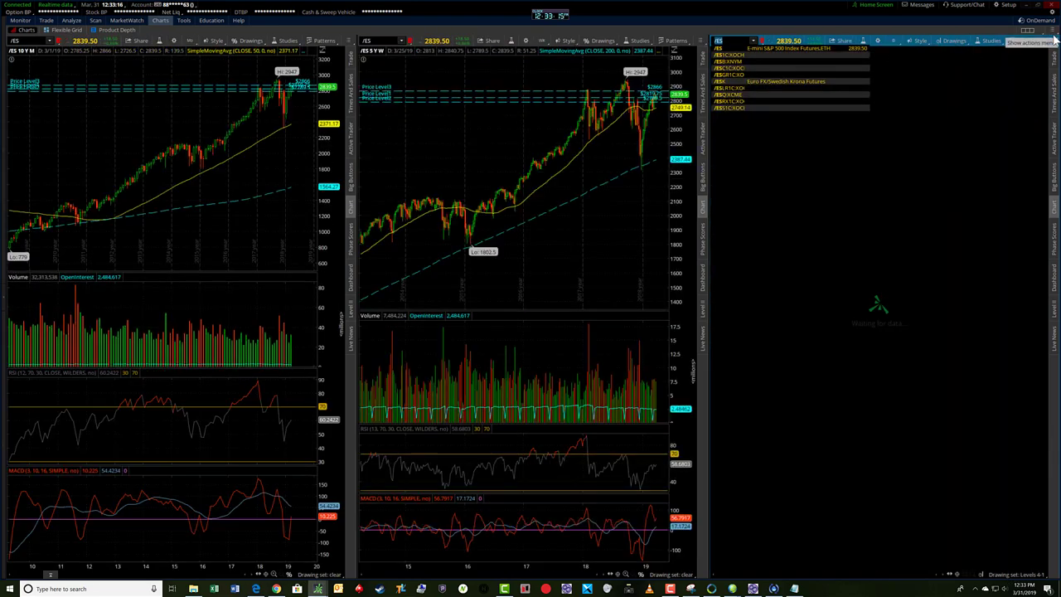
click(1054, 43)
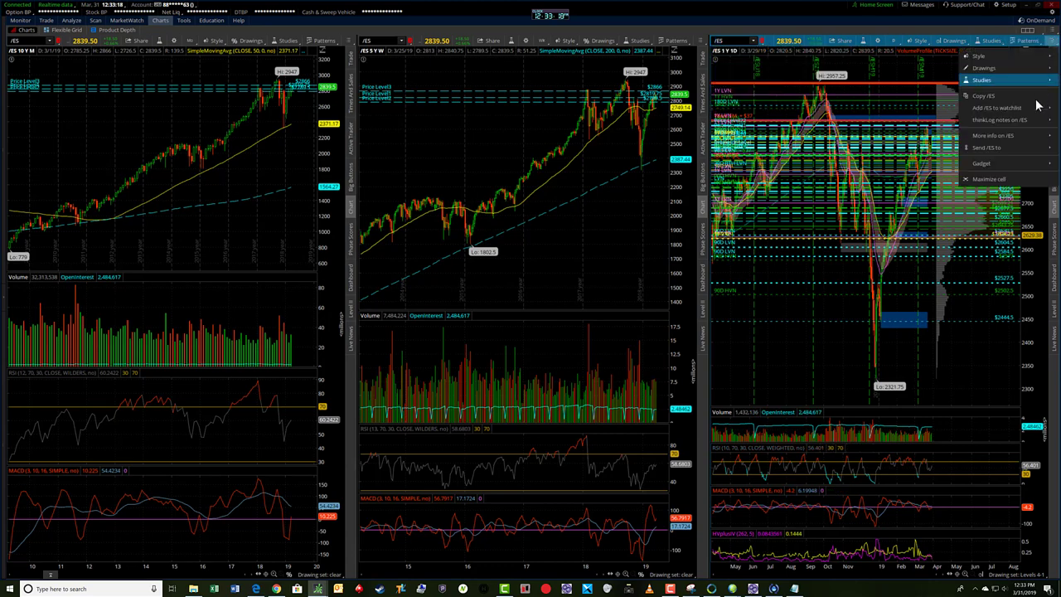
click(1019, 176)
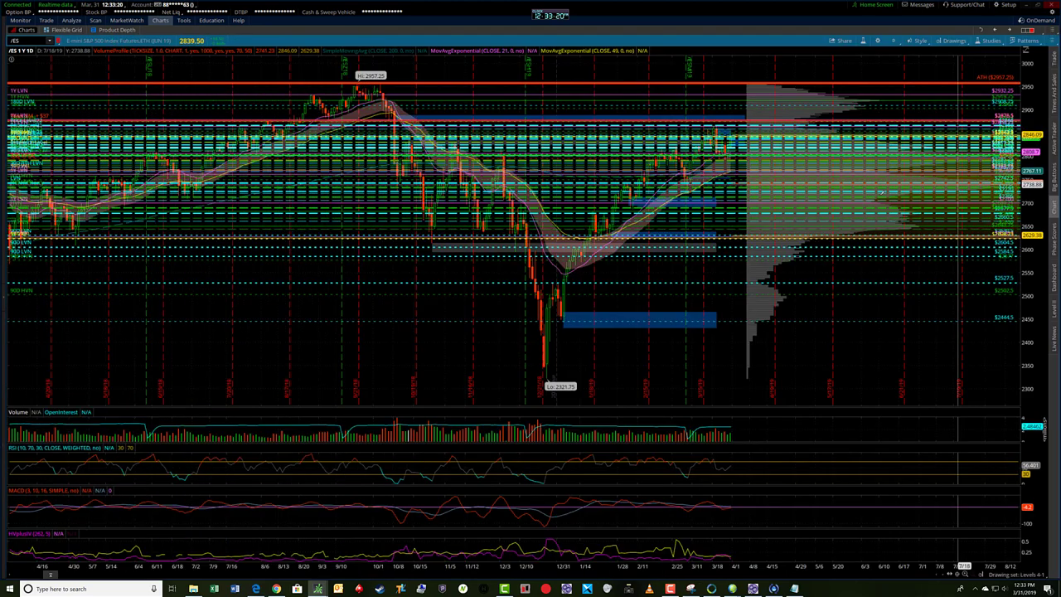
click(894, 41)
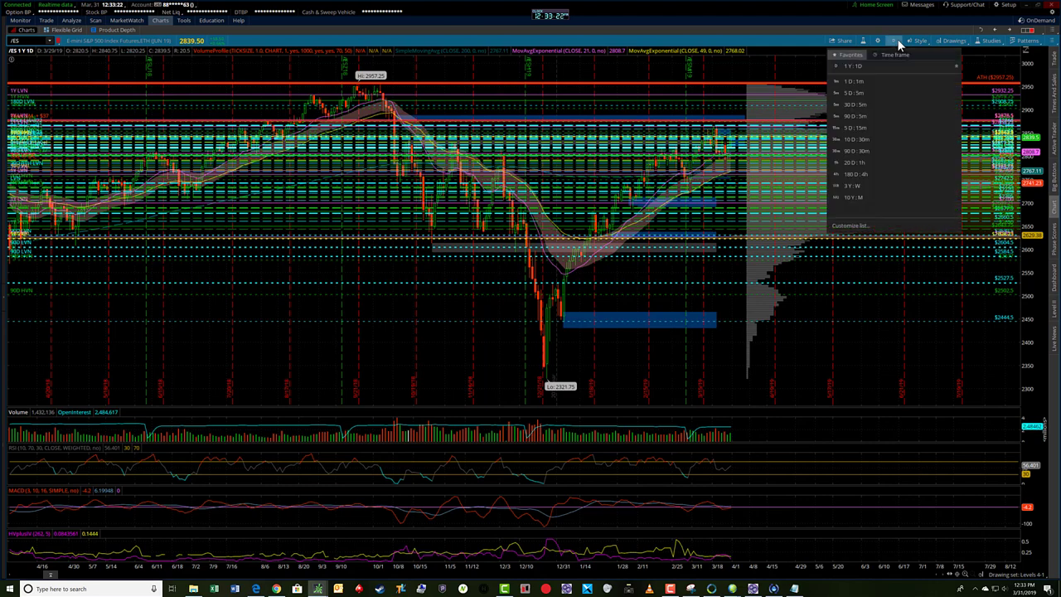
click(881, 104)
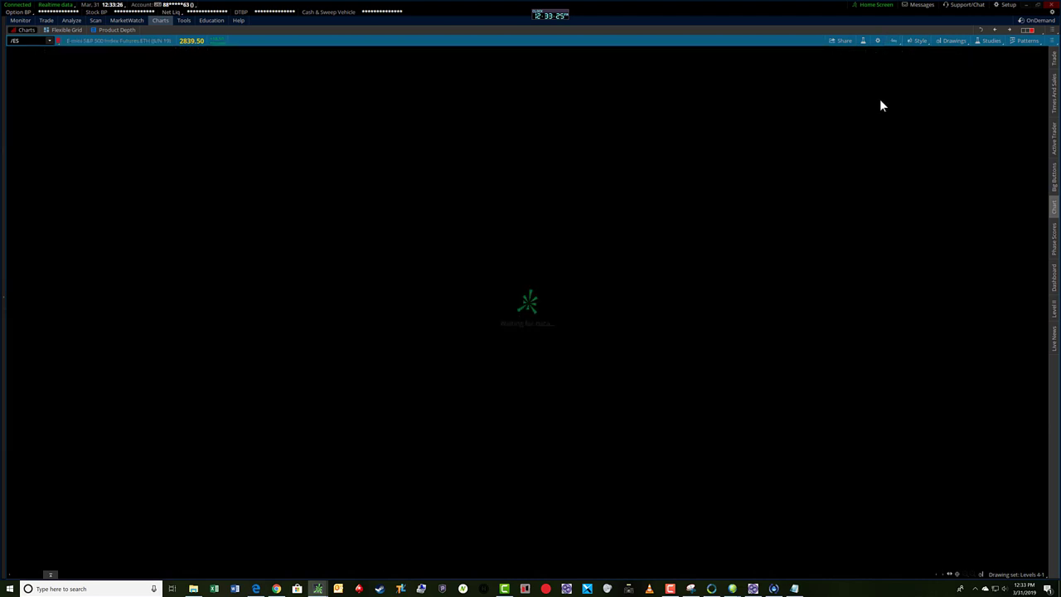
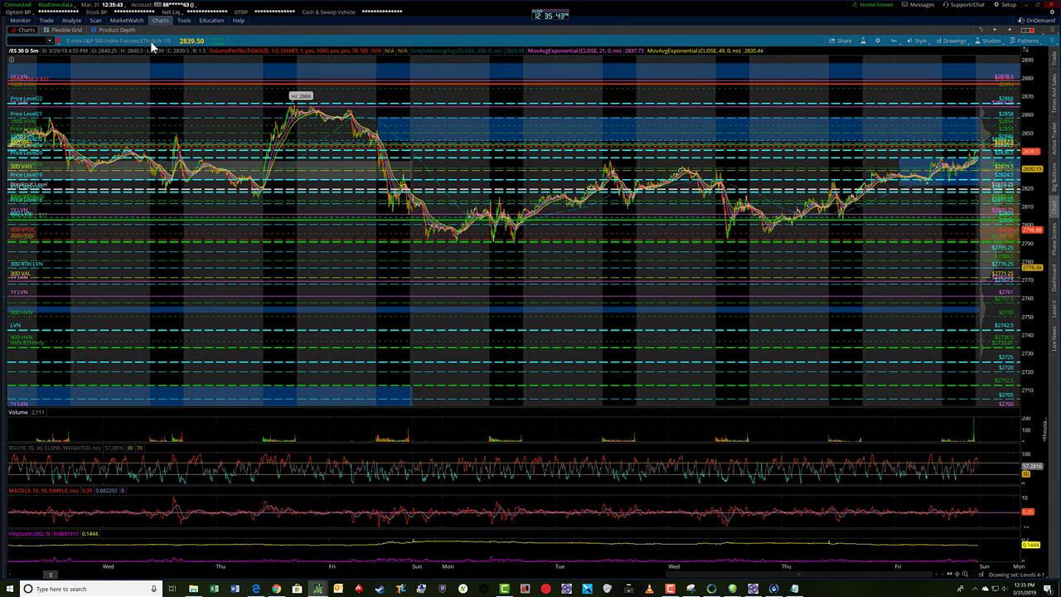
Step: Review the 30-day 5-minute chart for /NQ and change the symbol to /YM
text(NQ)
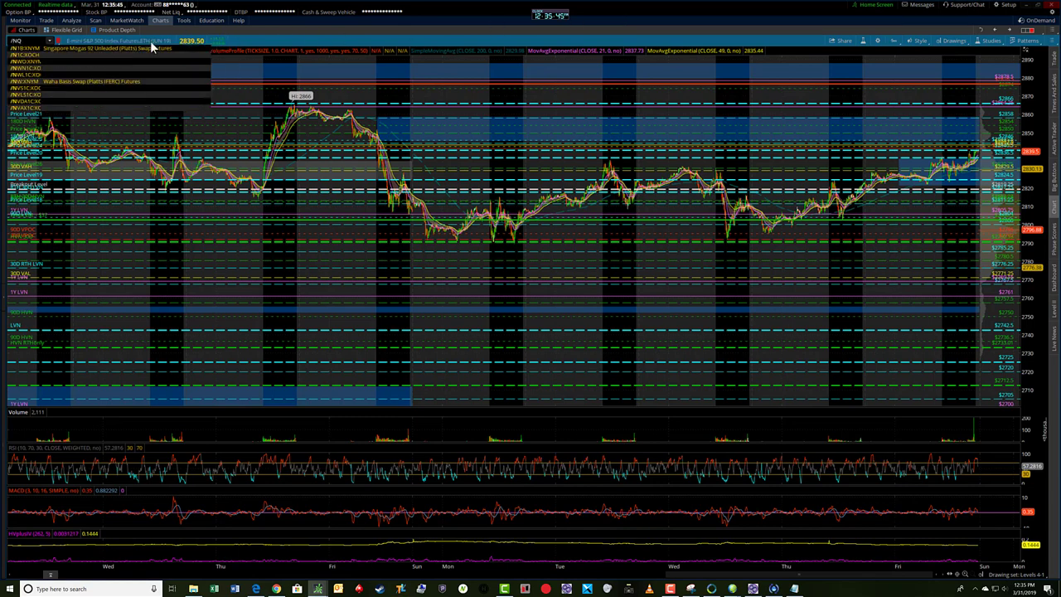
key(Return)
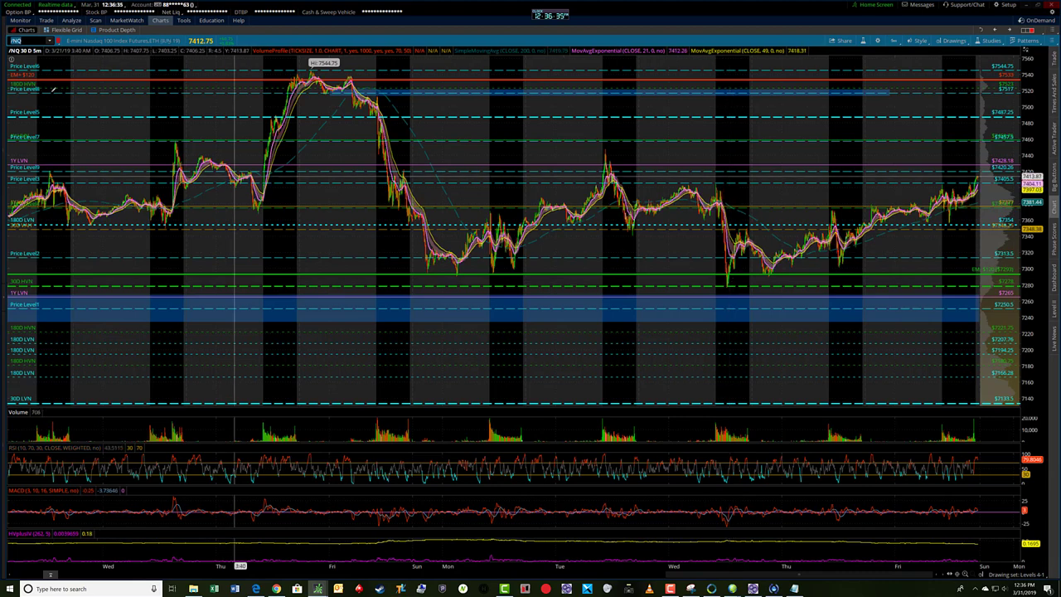
click(20, 22)
text(/YM)
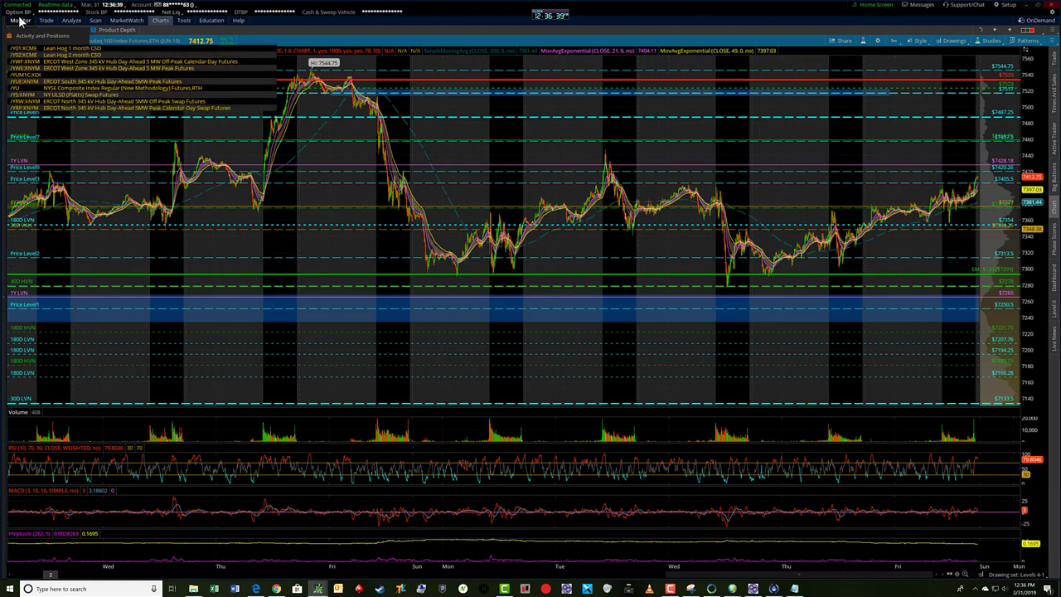
key(Return)
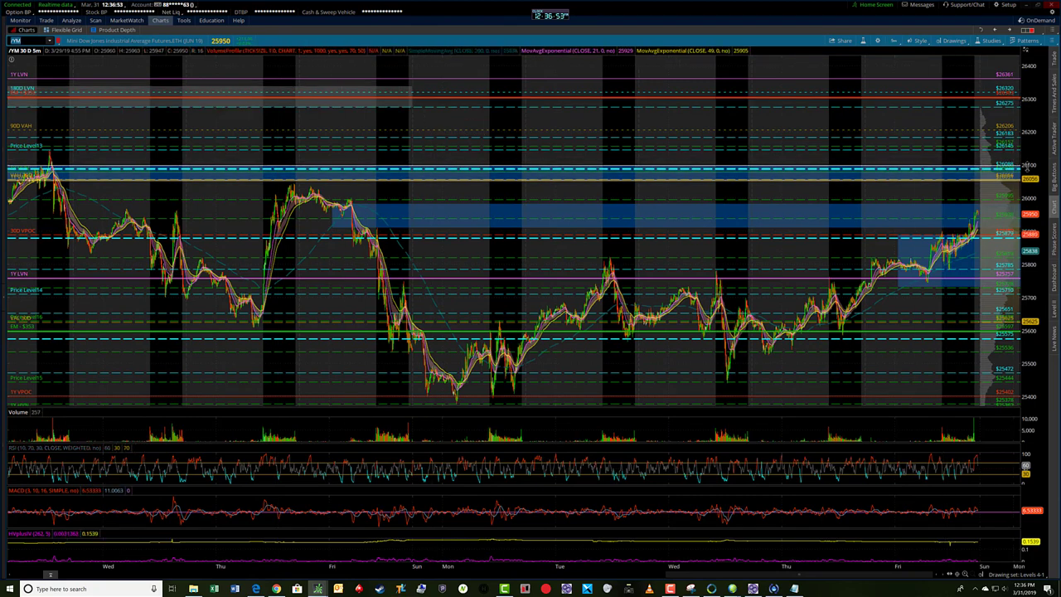
Step: Remove the blue price-zone rectangle just below the 26088 level on the 5-minute /YM chart
drag(1039, 170, 1039, 153)
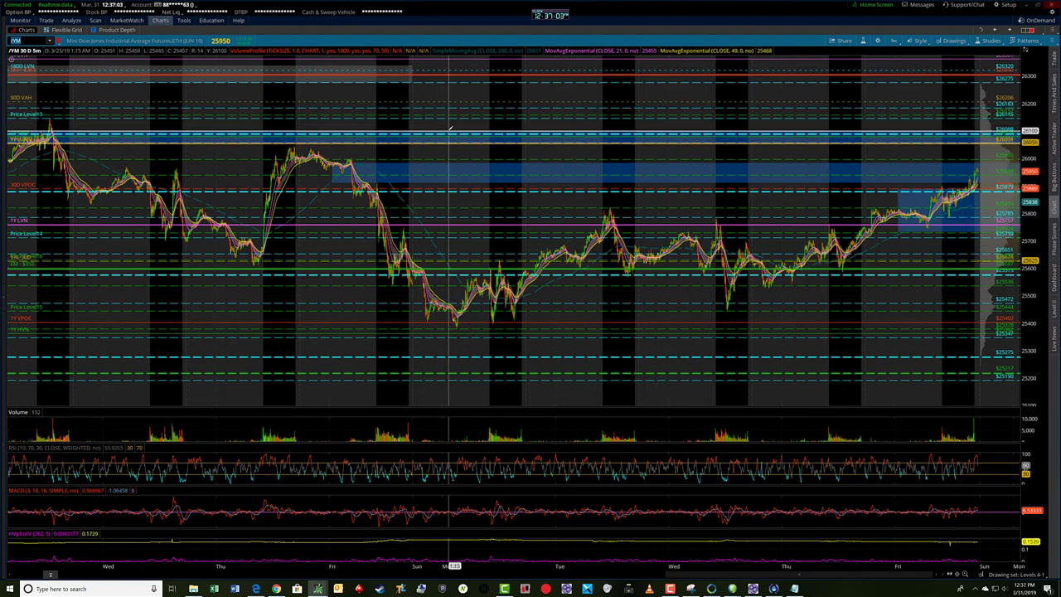
right_click(89, 134)
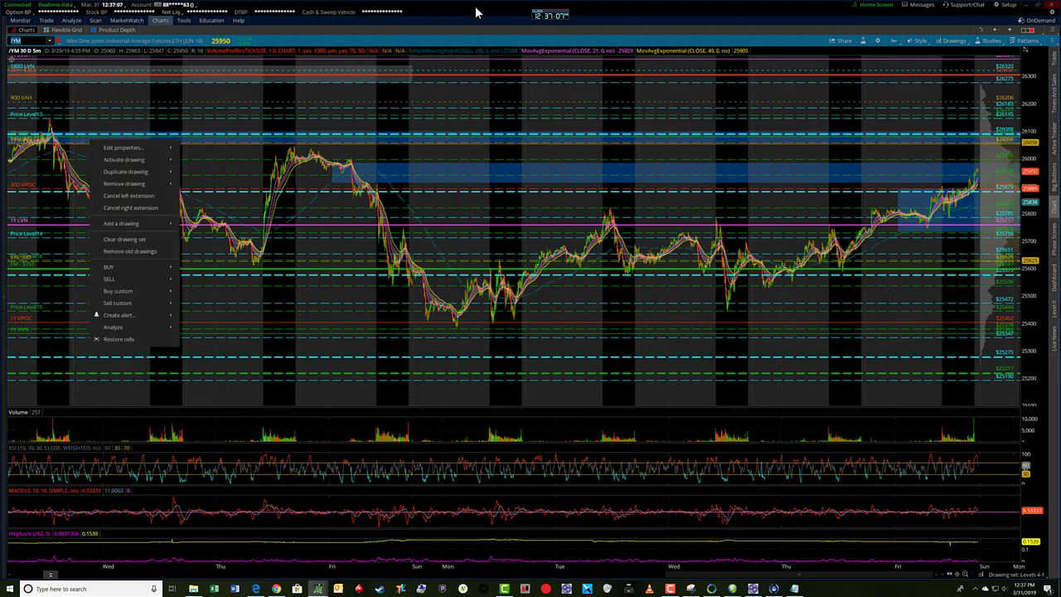
click(486, 85)
right_click(476, 141)
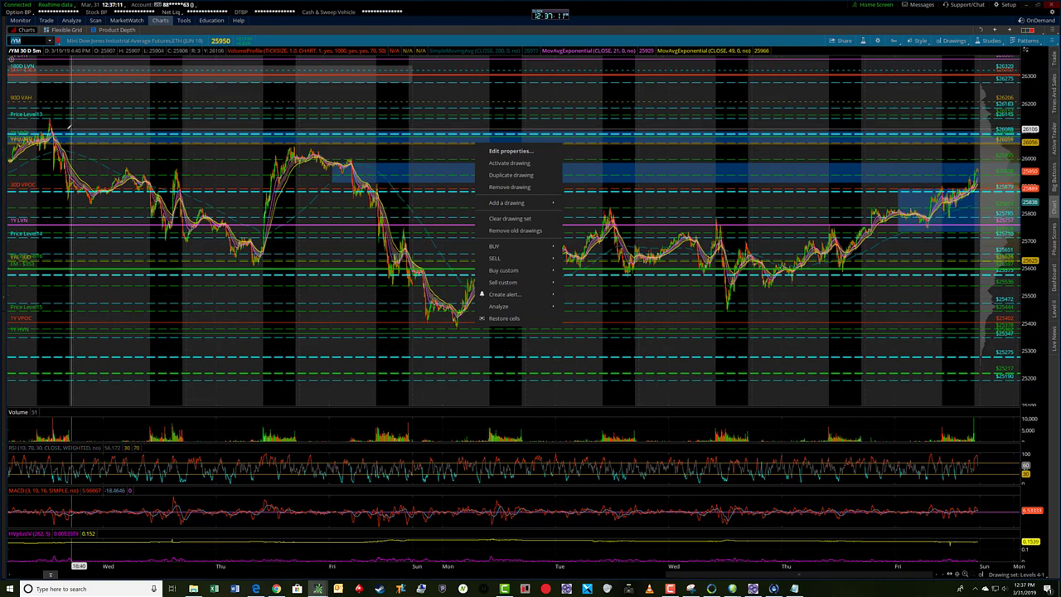
click(509, 188)
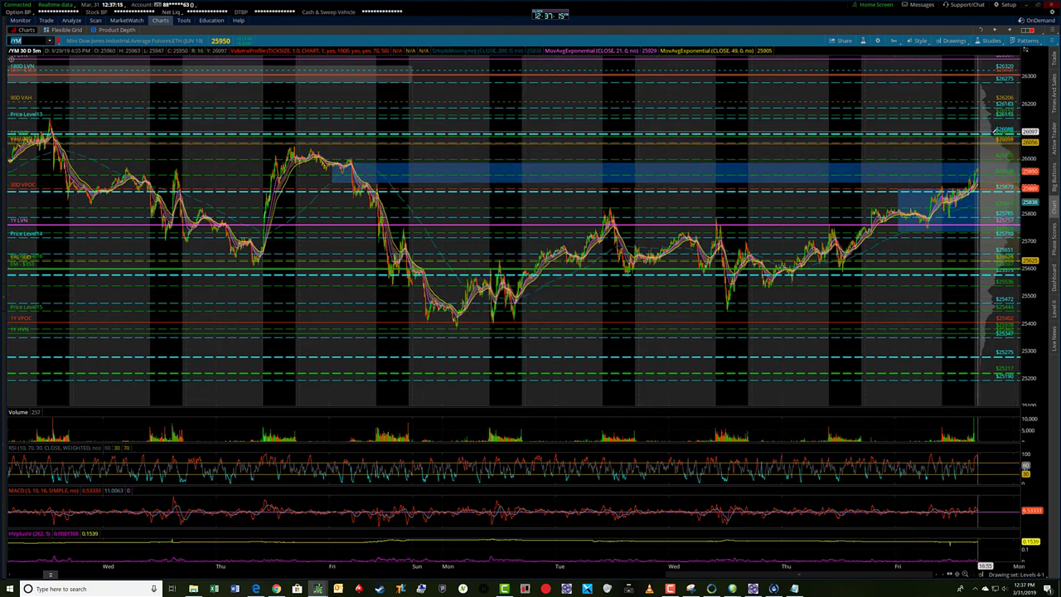
Step: Examine the latest session on the 5-minute /YM chart up close, with the price scale stretched around the recent candles
drag(1034, 148, 1038, 108)
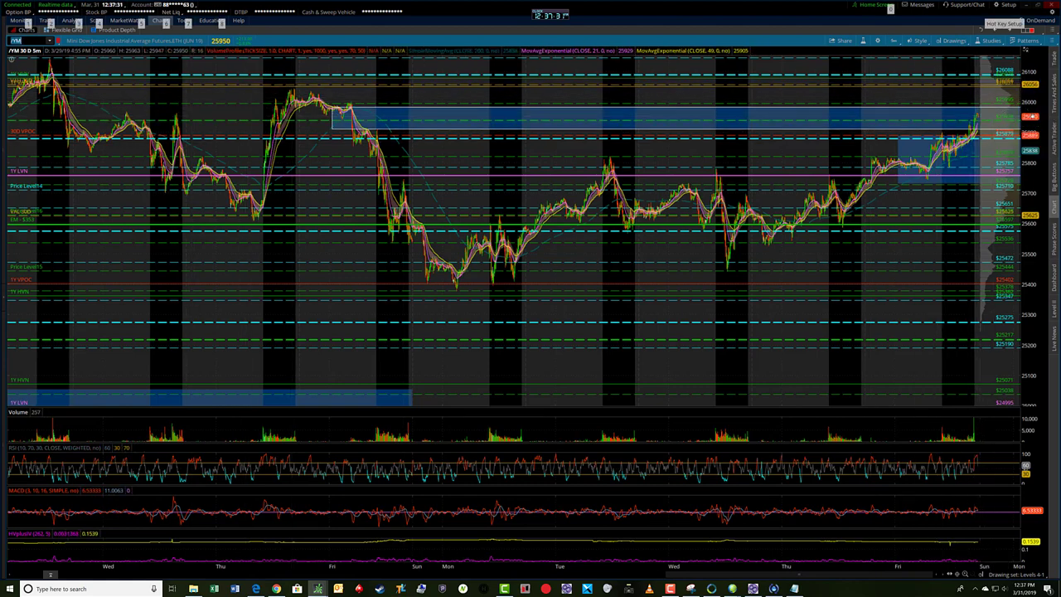
drag(1033, 117, 1048, 179)
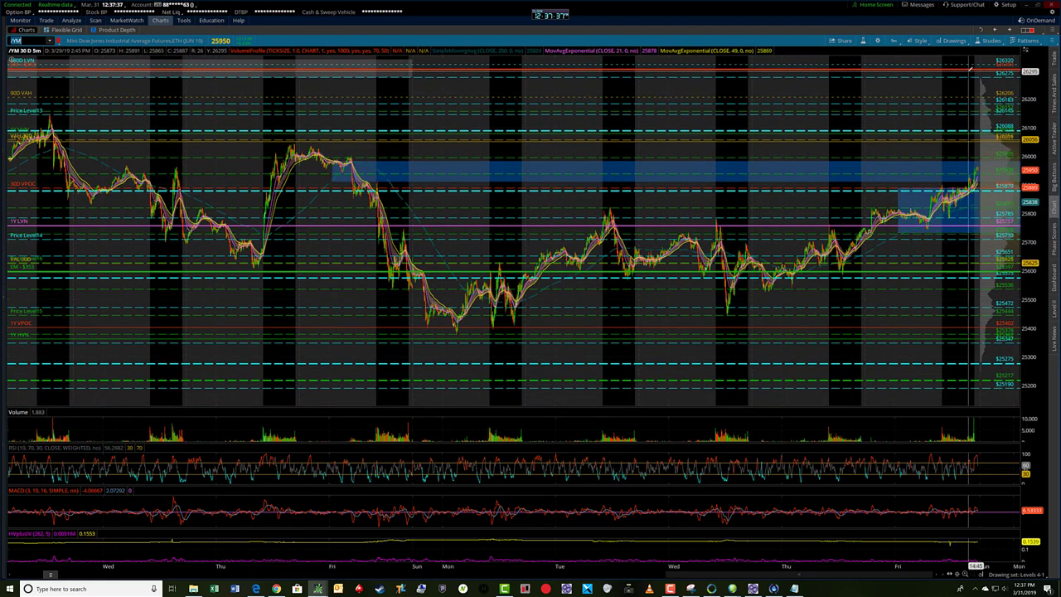
drag(905, 328, 1005, 329)
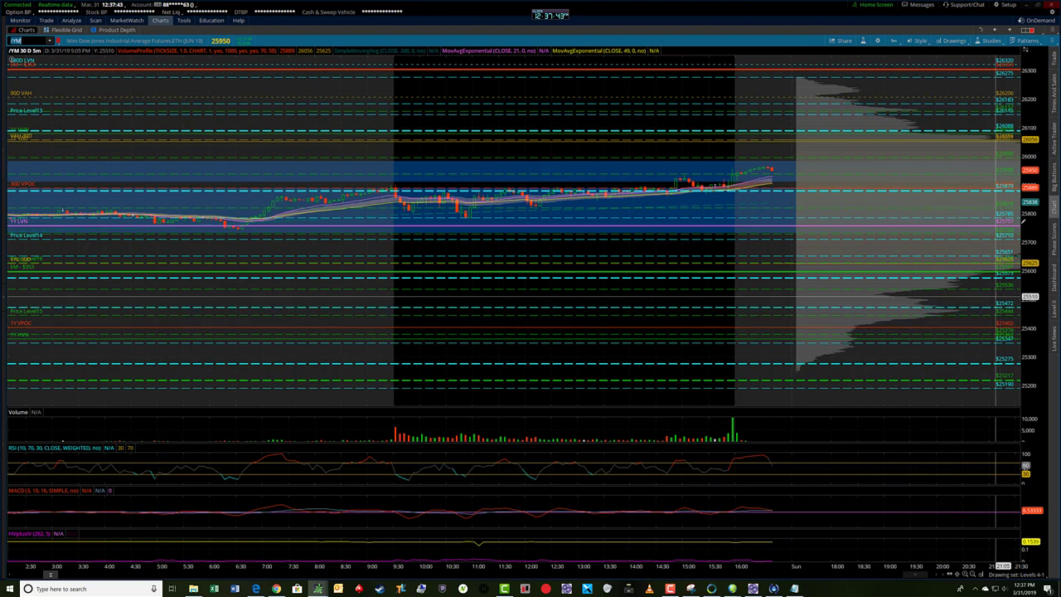
drag(1028, 214, 1033, 148)
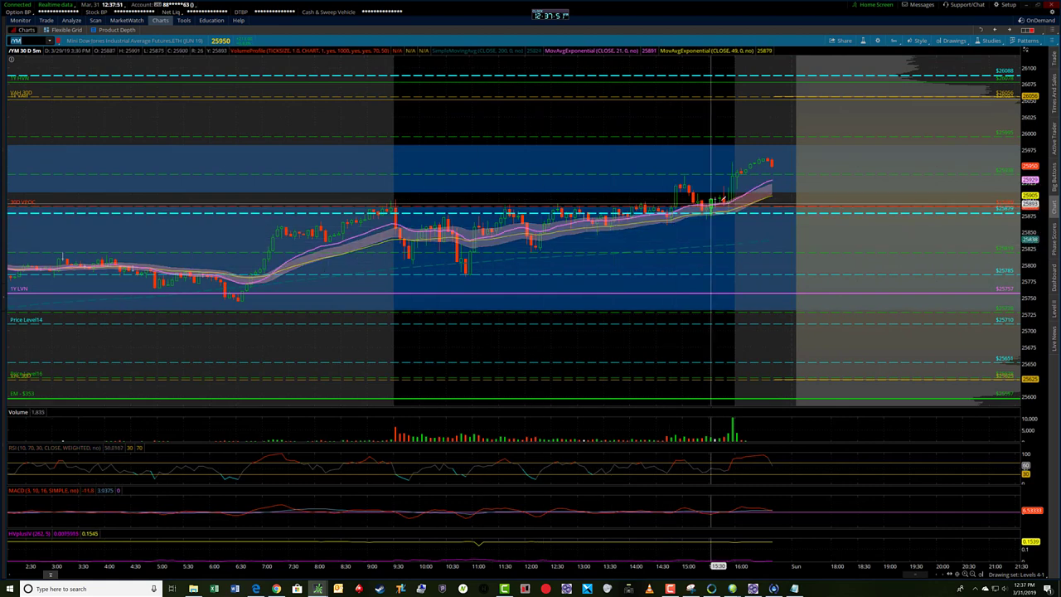
Step: Change the /YM chart's time frame to 1 Y : 1D and apply the "clear" drawing set
click(899, 40)
click(875, 174)
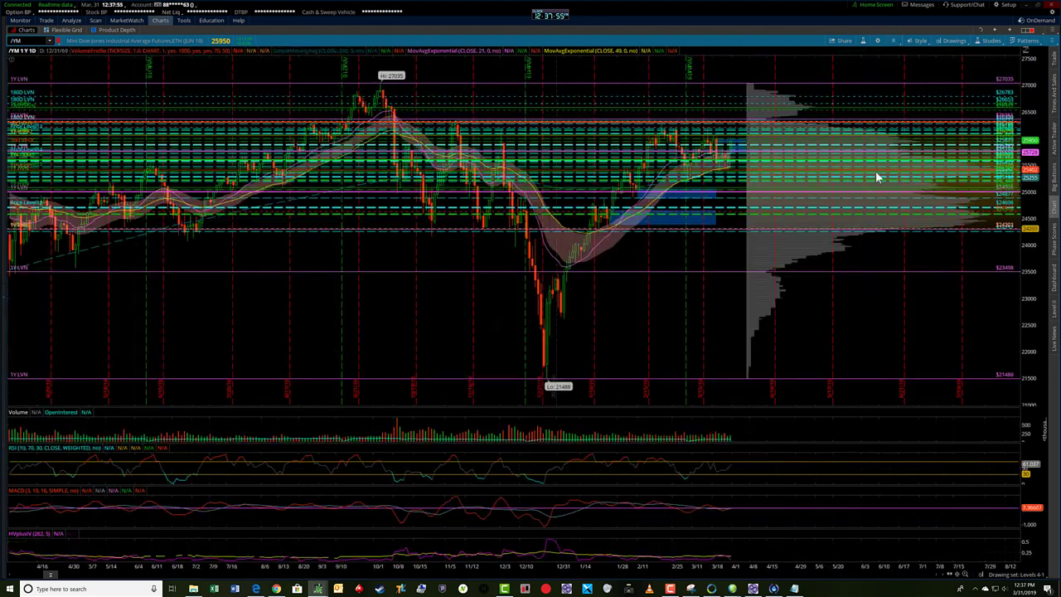
drag(565, 316, 749, 315)
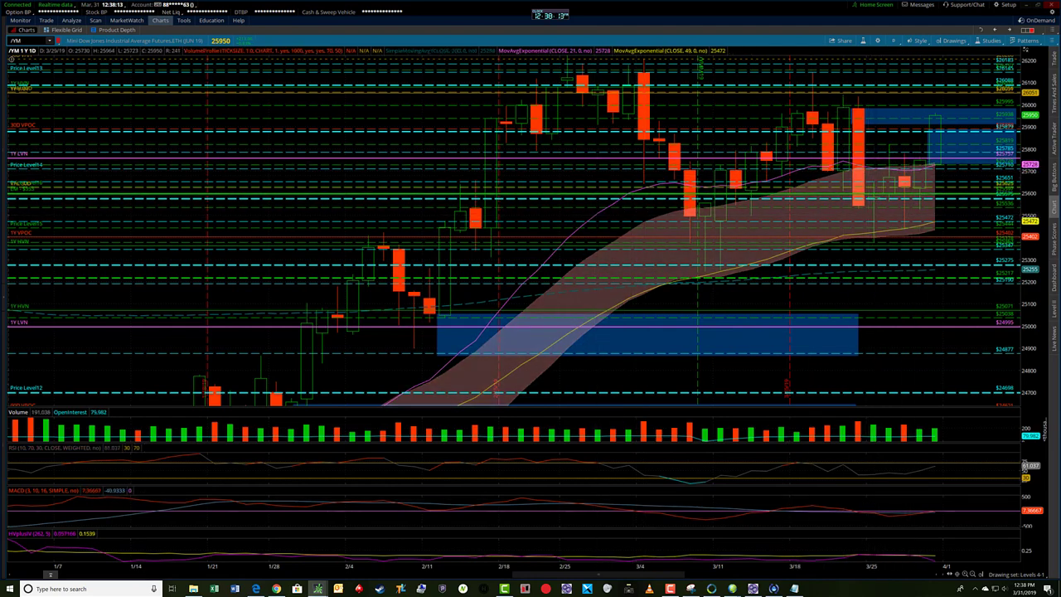
click(1018, 575)
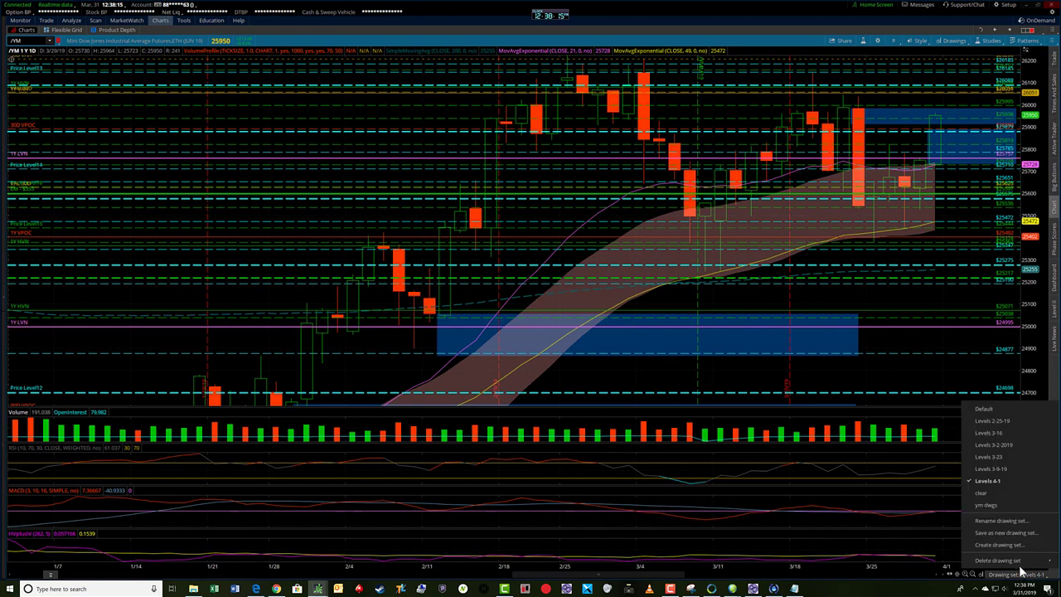
click(1010, 494)
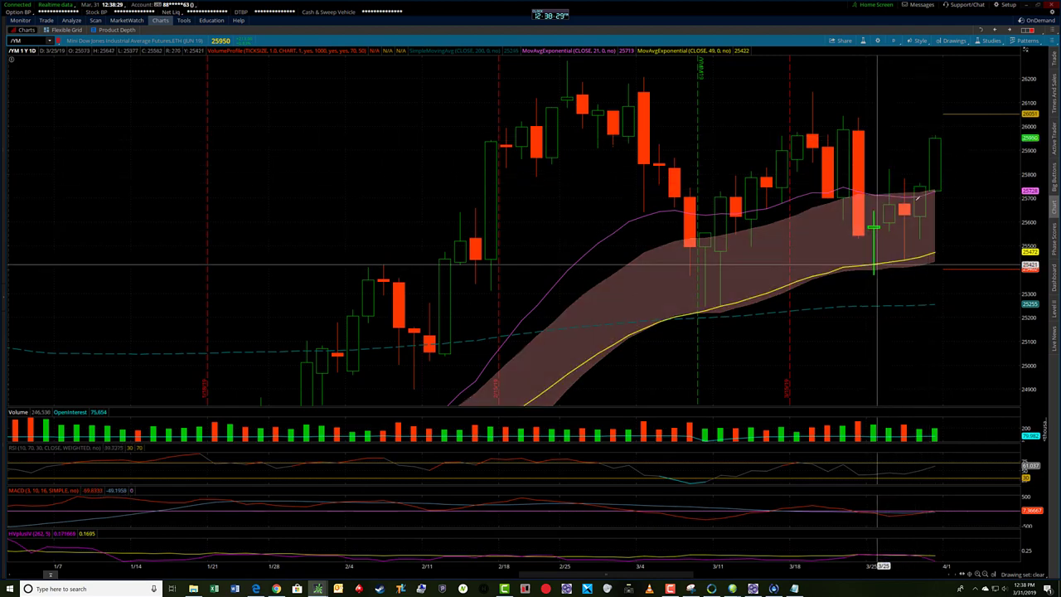
Step: Show the maximized 5-year weekly /YM chart, framed from late July 2018 through the expansion area up to early June
click(994, 32)
drag(891, 137, 986, 137)
drag(1034, 166, 877, 115)
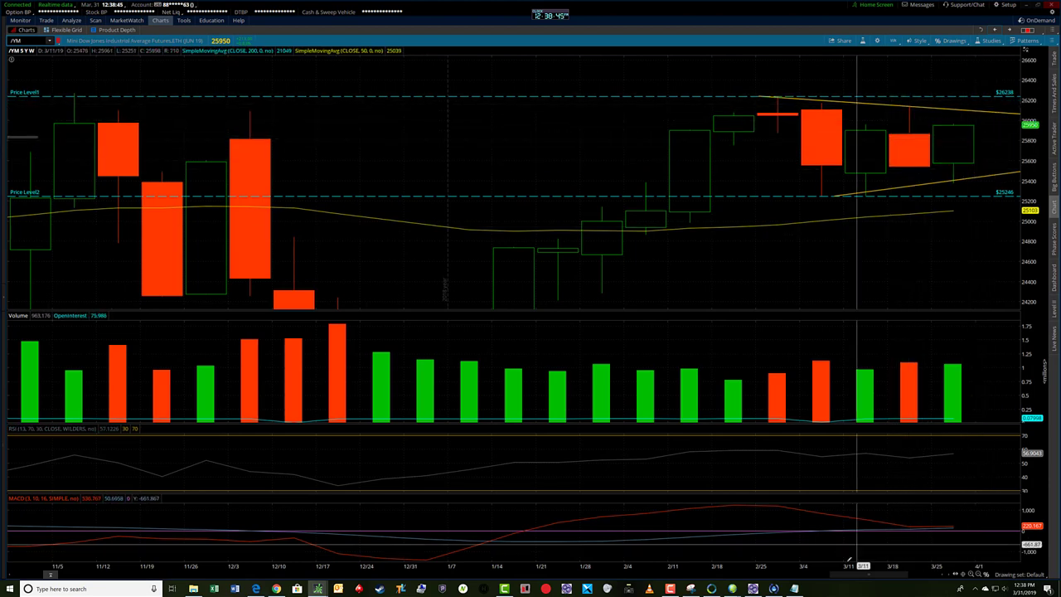
click(980, 575)
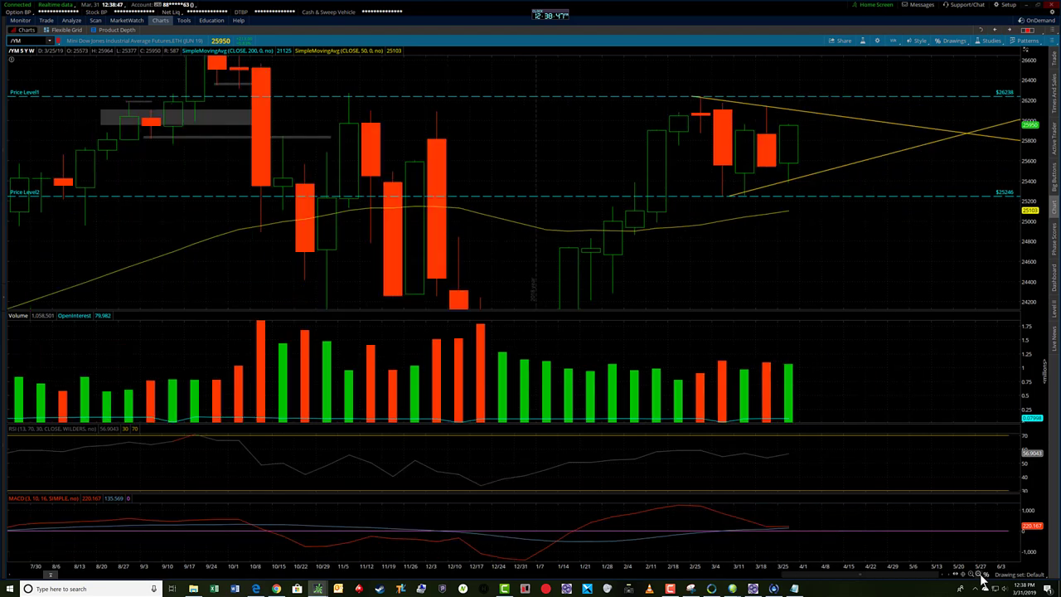
drag(1028, 261, 1042, 287)
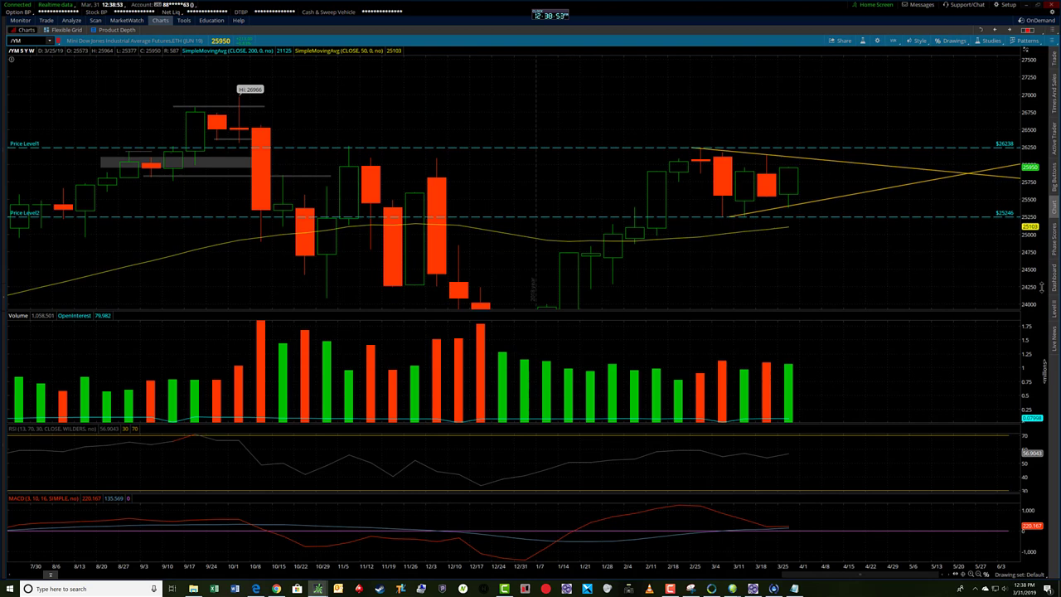